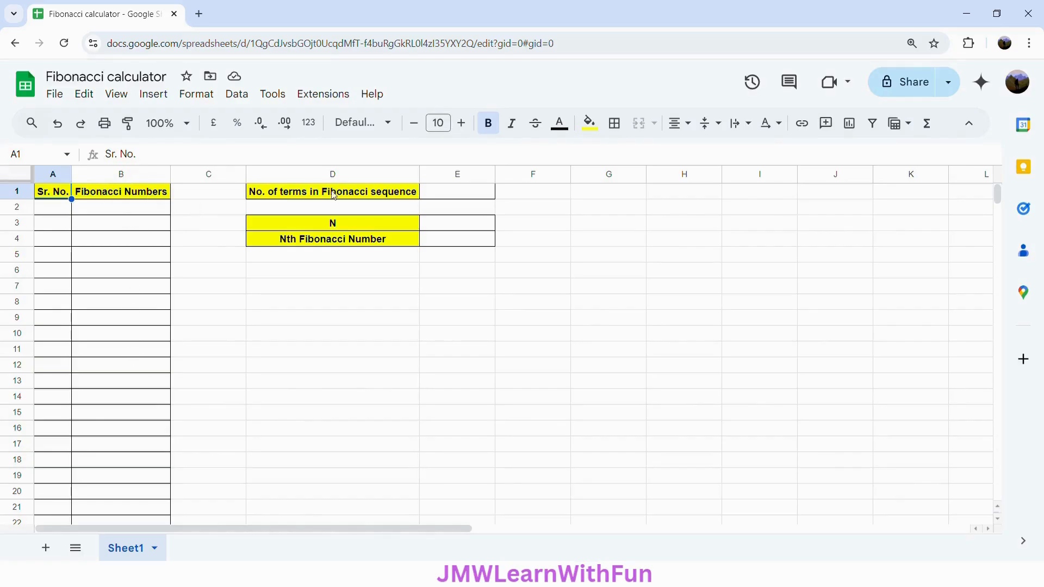
# - Enter 3 as the number of terms in the Fibonacci sequence in cell E1
pyautogui.click(466, 196)
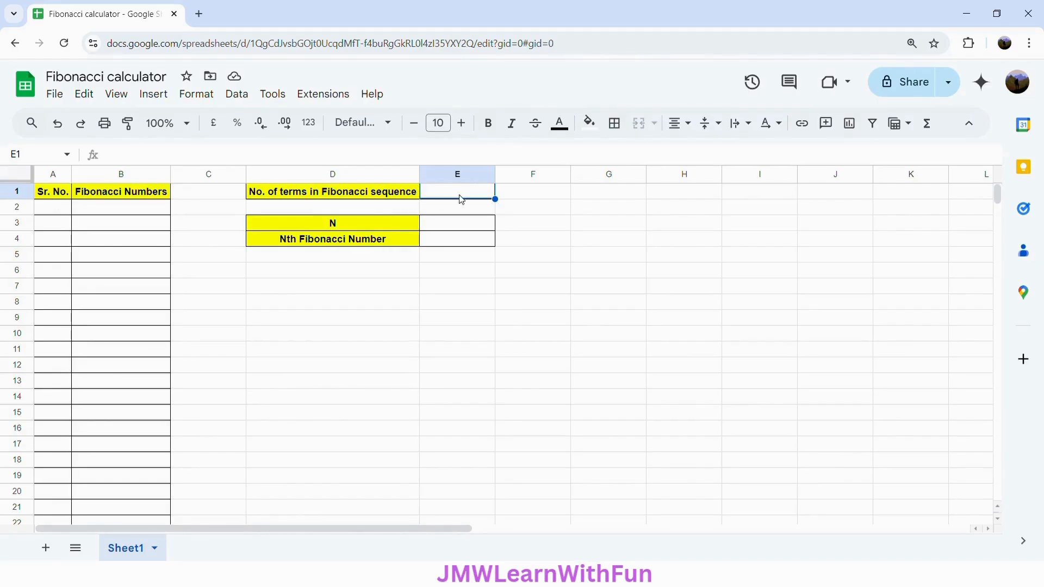
pyautogui.write('3')
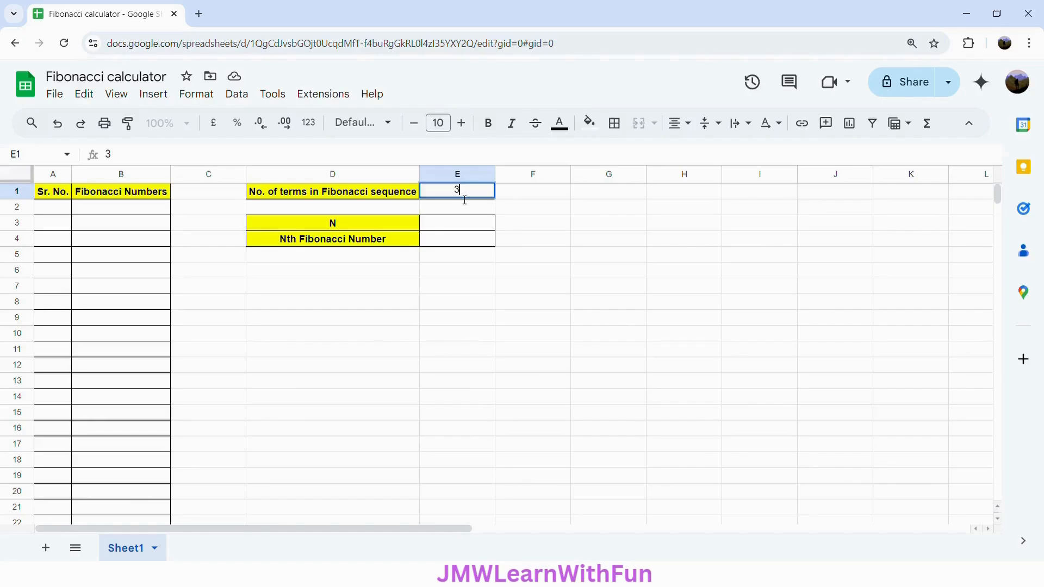
pyautogui.press('Return')
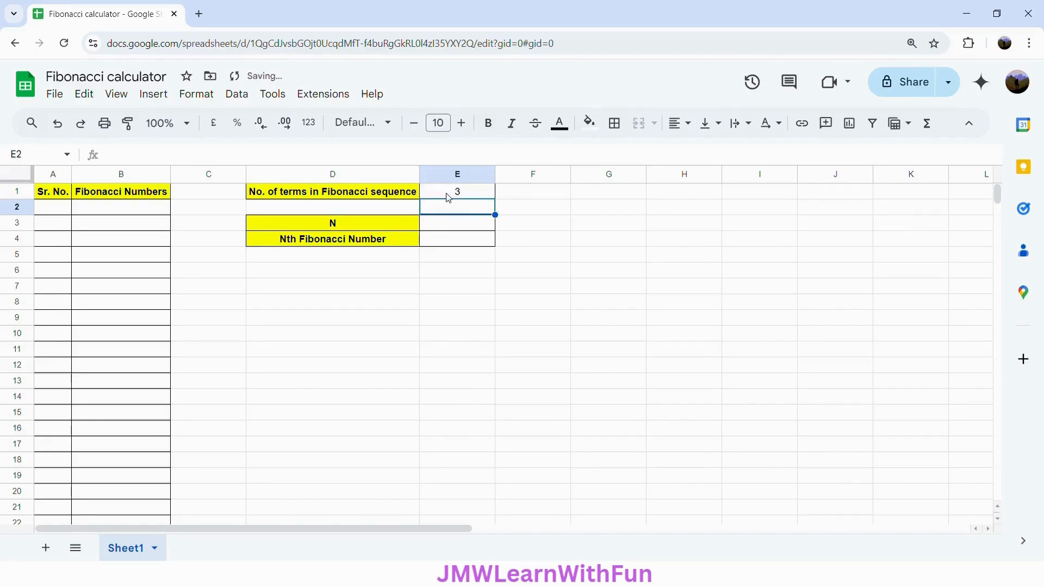
pyautogui.click(448, 194)
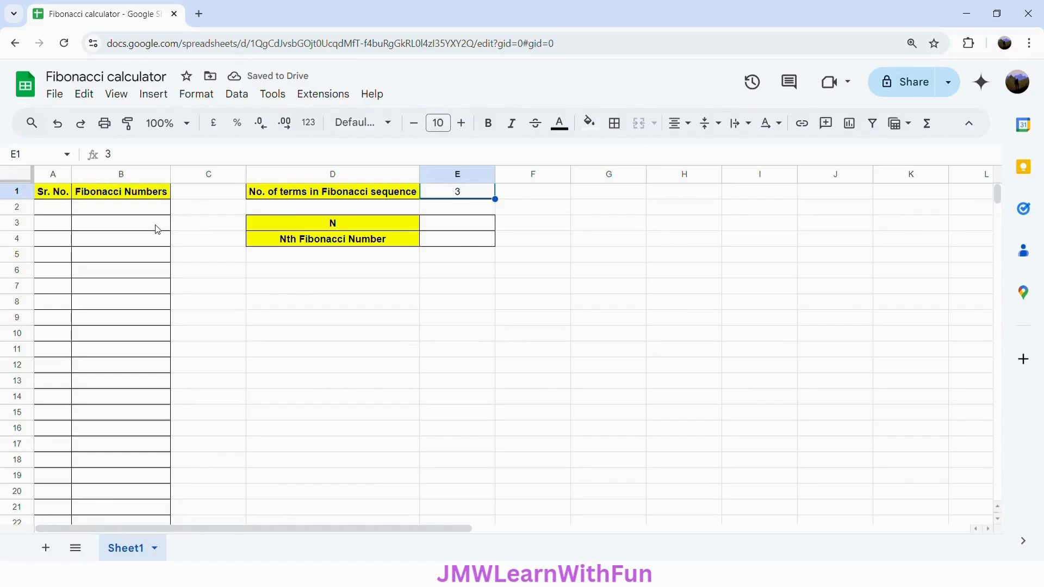
# - Generate the serial numbers from cell A2 with the formula =SEQUENCE(E1,1,1,1)
pyautogui.click(47, 213)
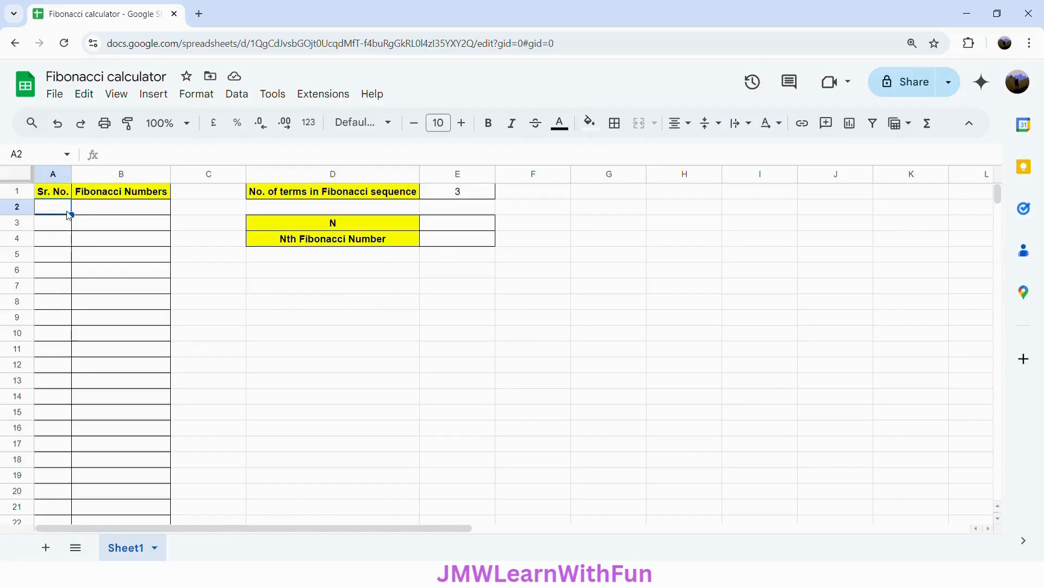
pyautogui.write('=')
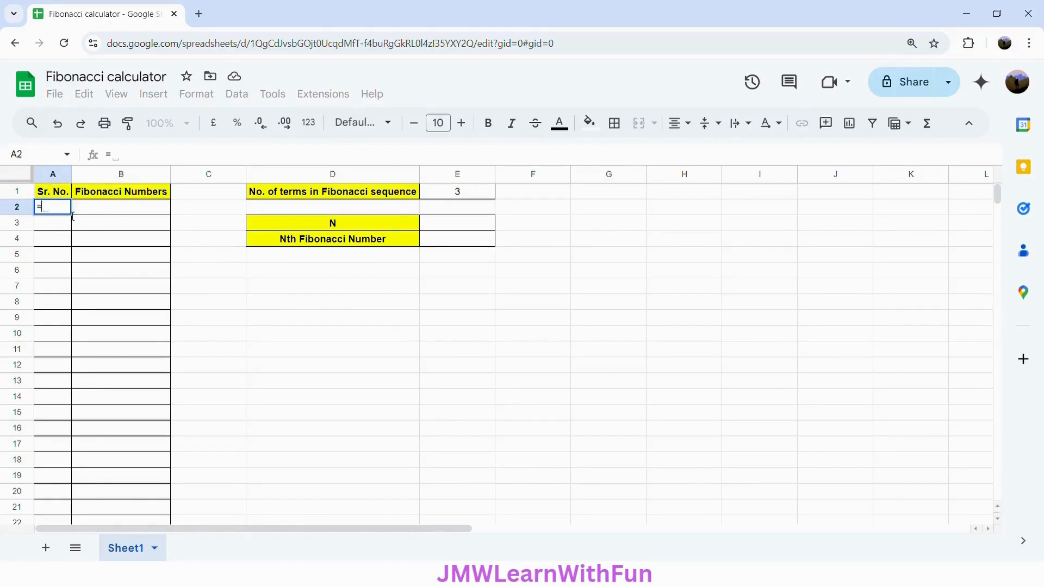
pyautogui.write('S')
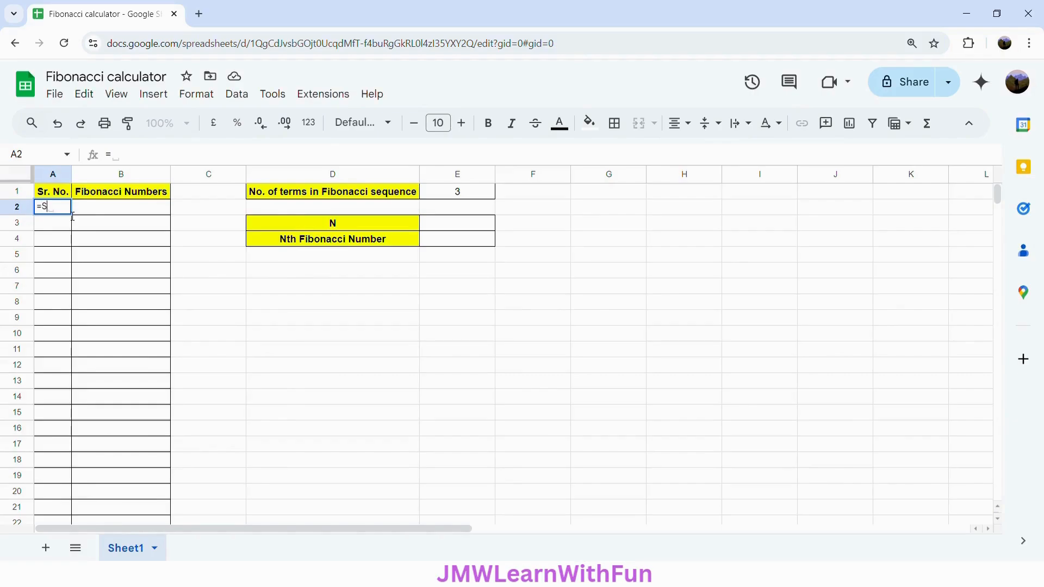
pyautogui.write('EQUENCE')
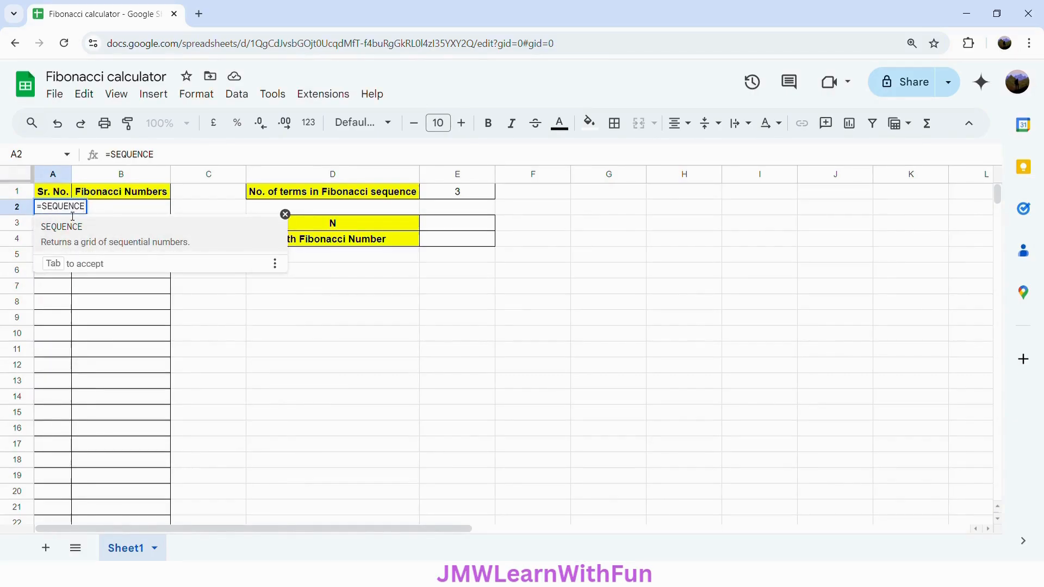
pyautogui.write('(')
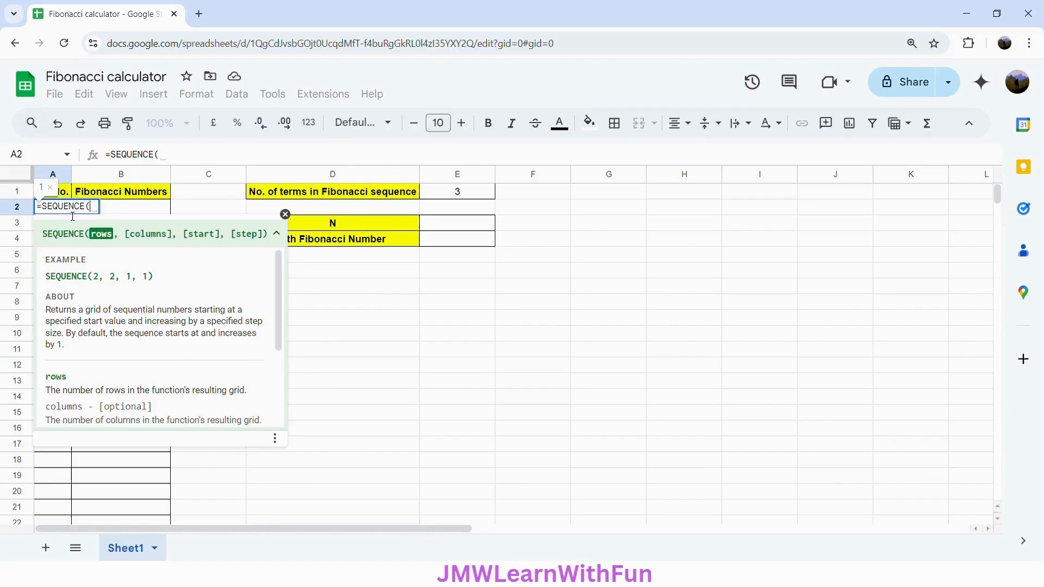
pyautogui.click(457, 200)
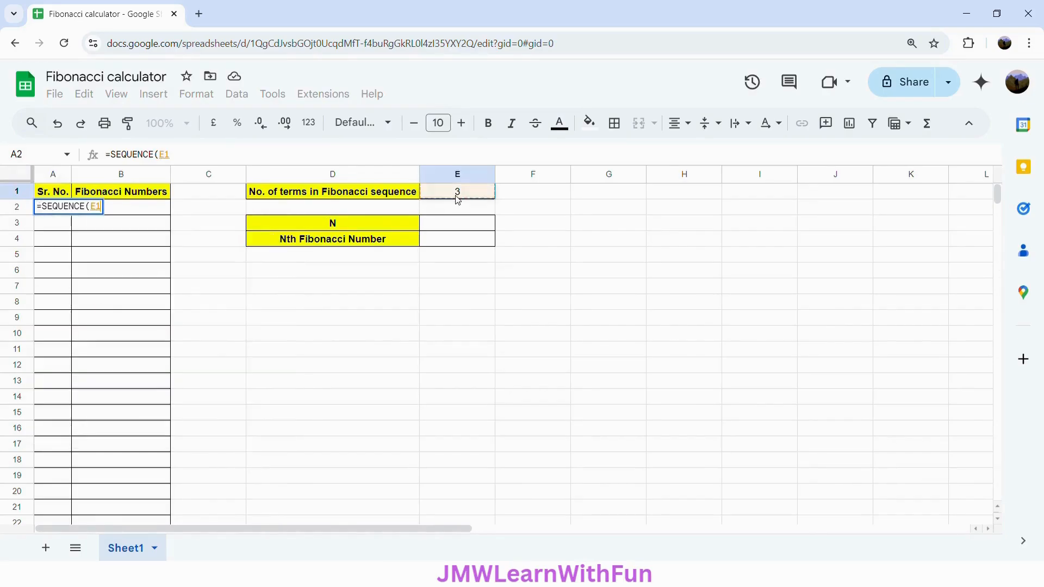
pyautogui.write(',1')
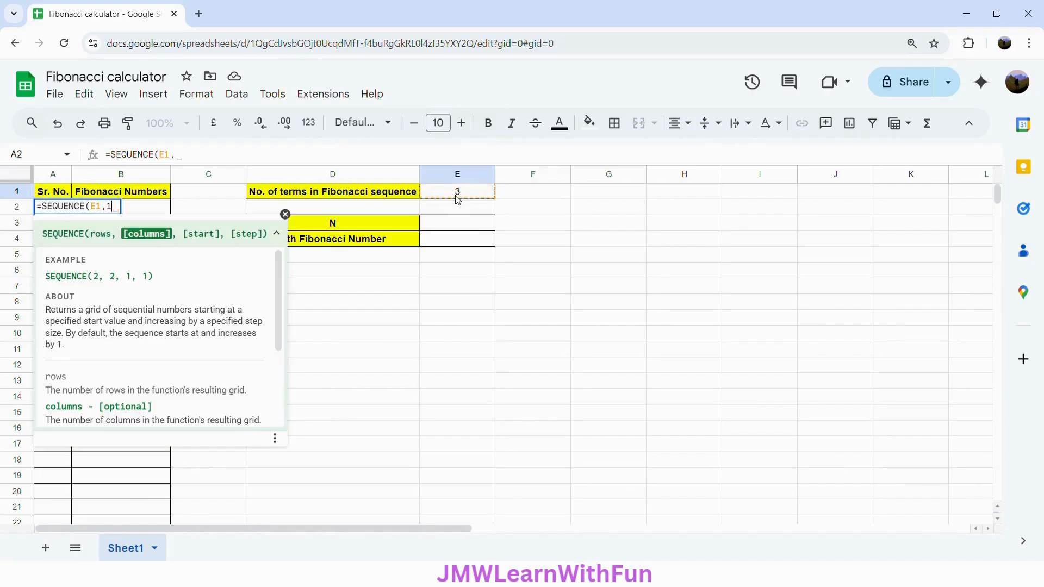
pyautogui.write(',1,1)')
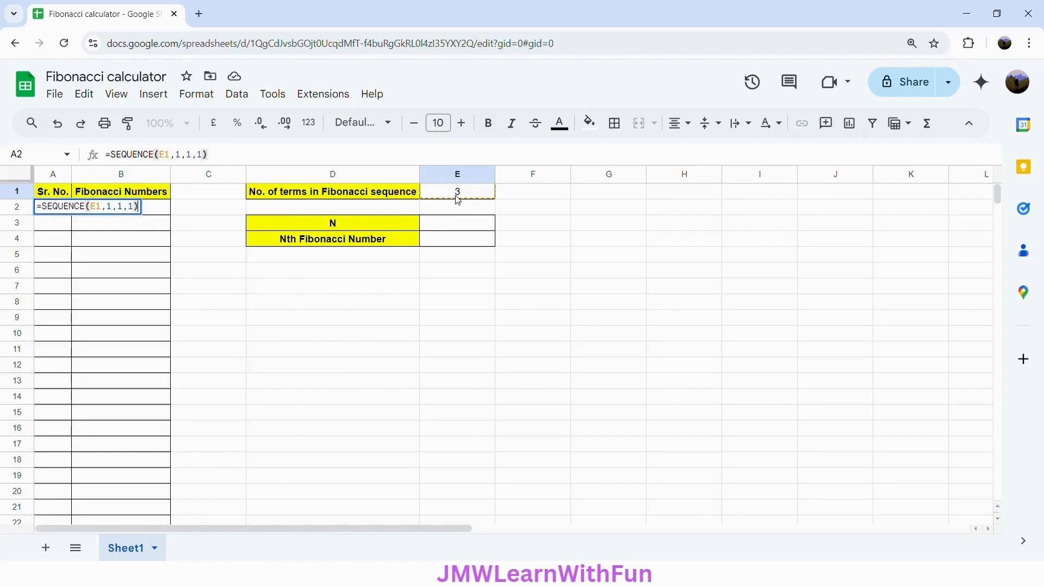
pyautogui.press('Return')
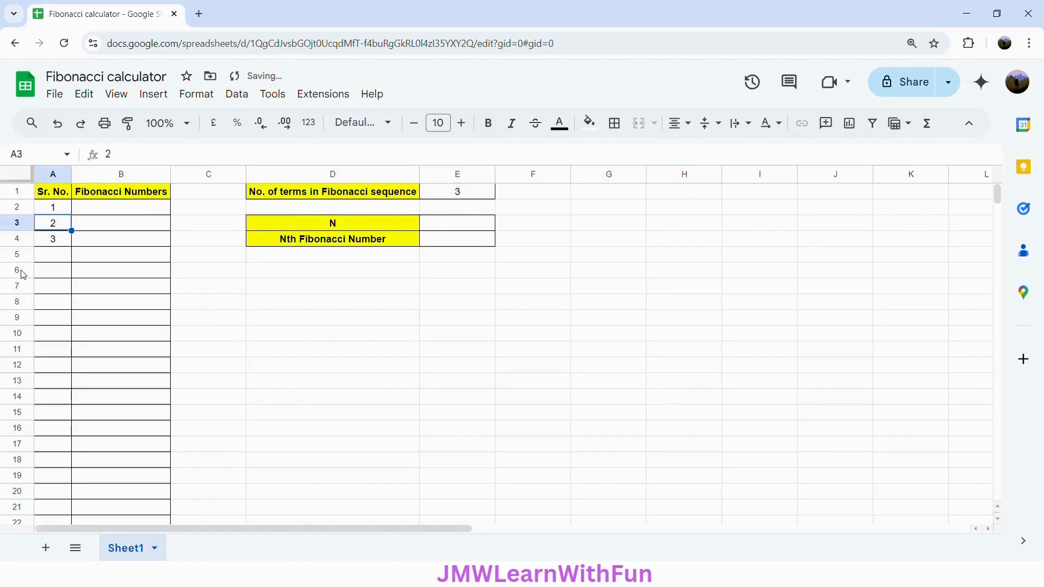
pyautogui.click(67, 207)
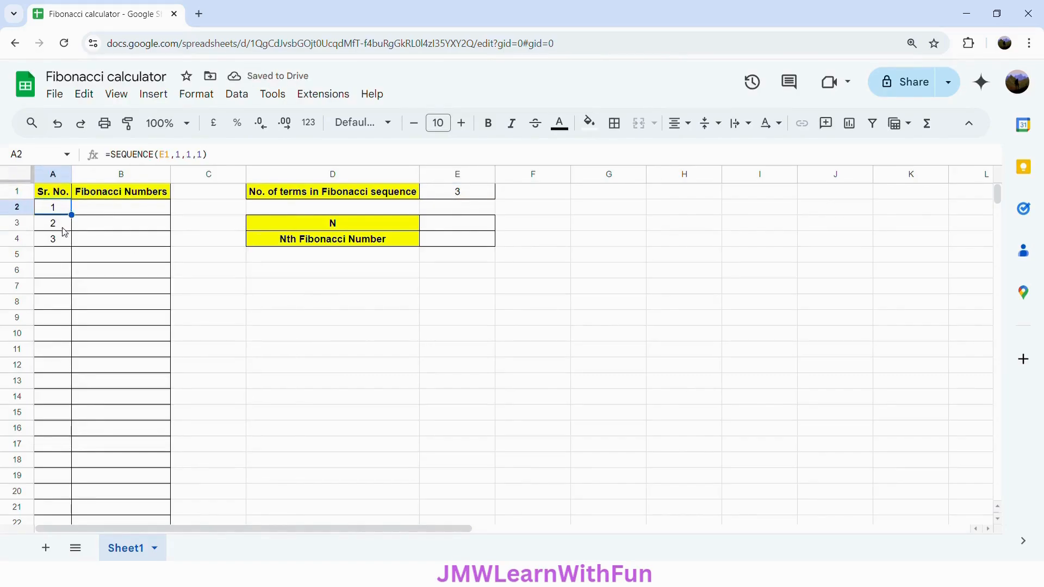
# - Enter the vertical starting array ={0;1} in cell D6 and inspect the cells it fills
pyautogui.click(106, 210)
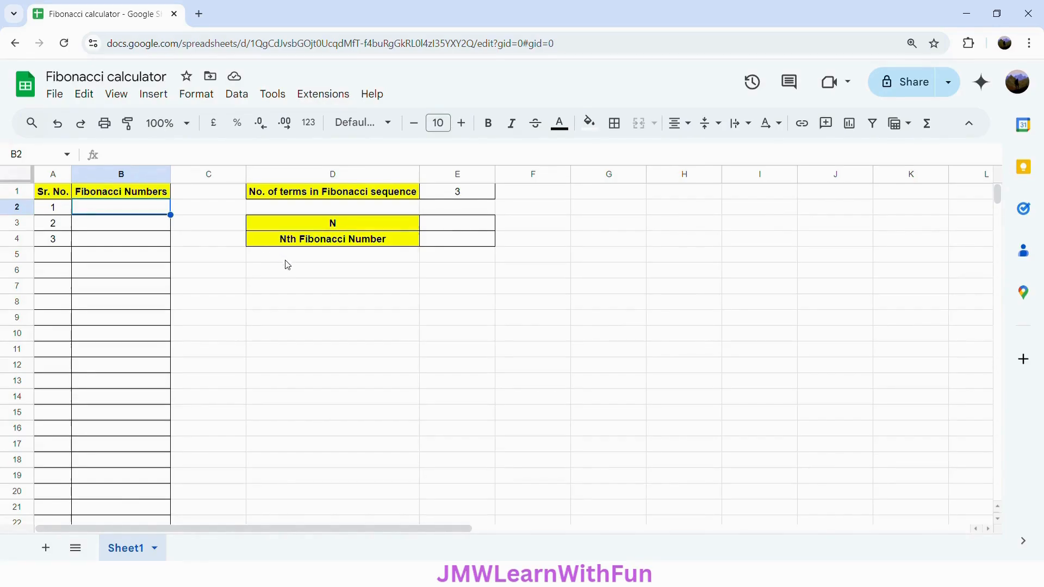
pyautogui.click(293, 279)
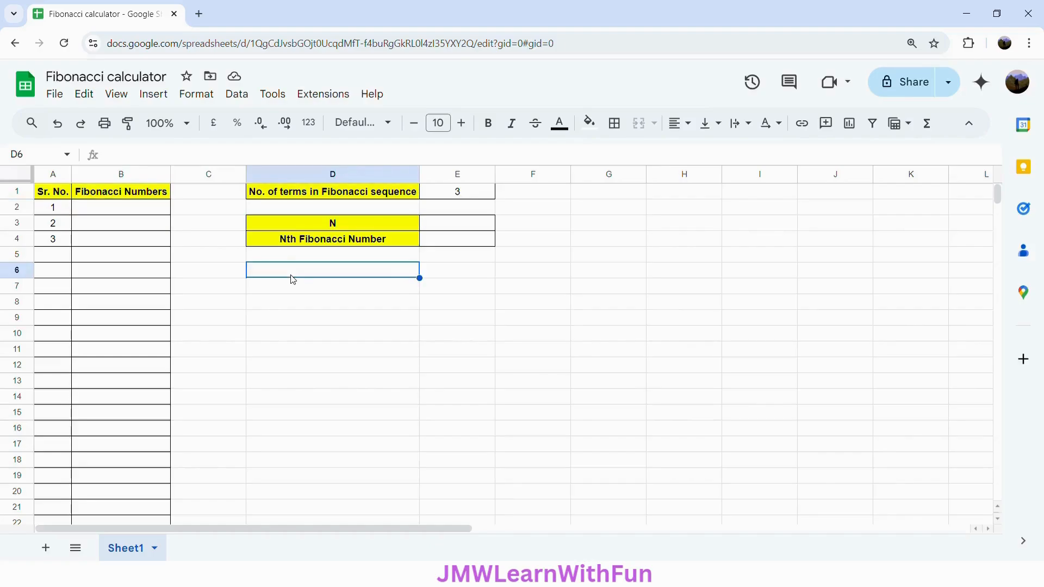
pyautogui.write('=')
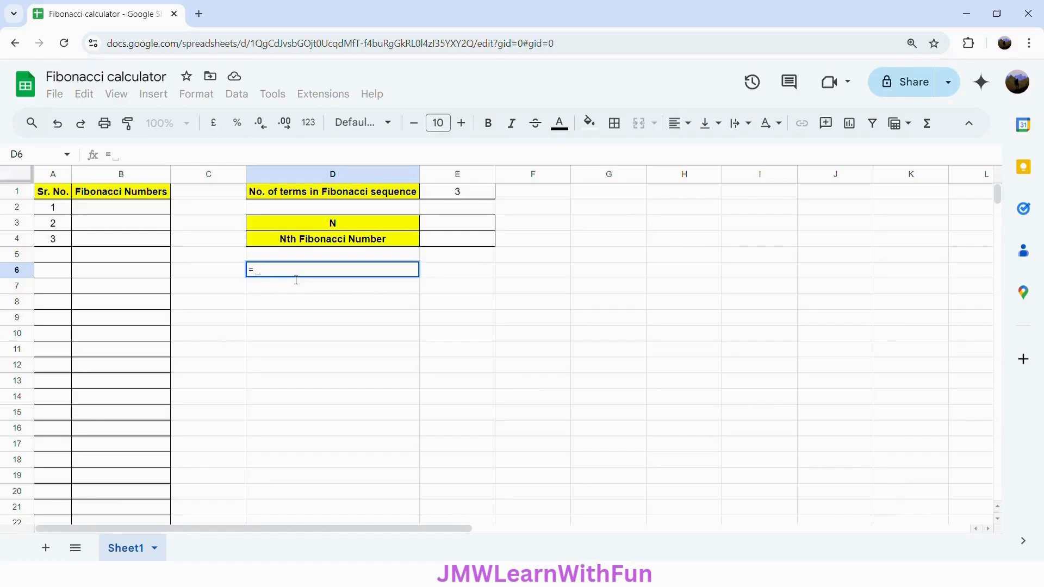
pyautogui.write('{0;1')
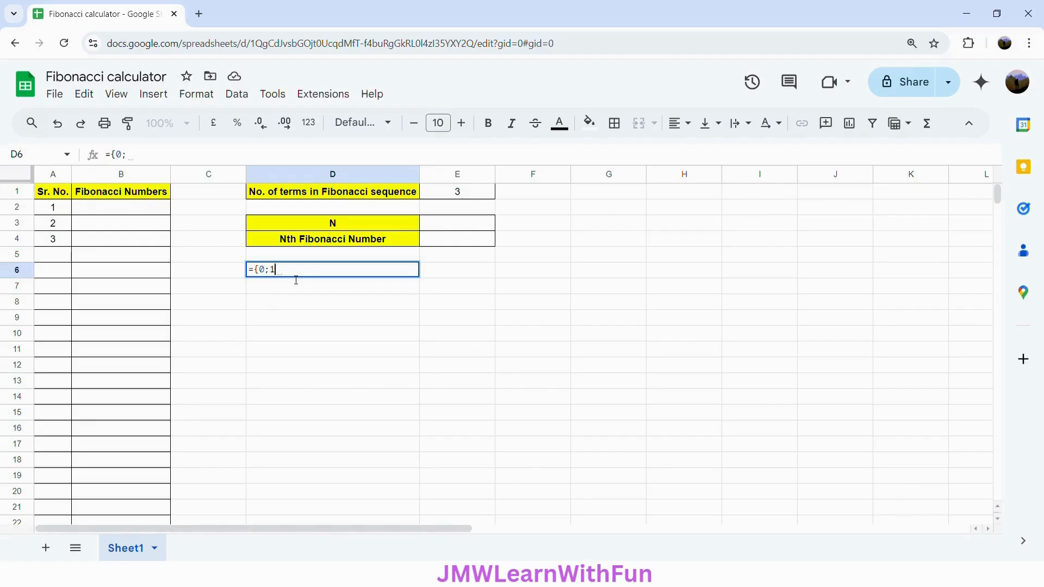
pyautogui.write('}')
pyautogui.press('Return')
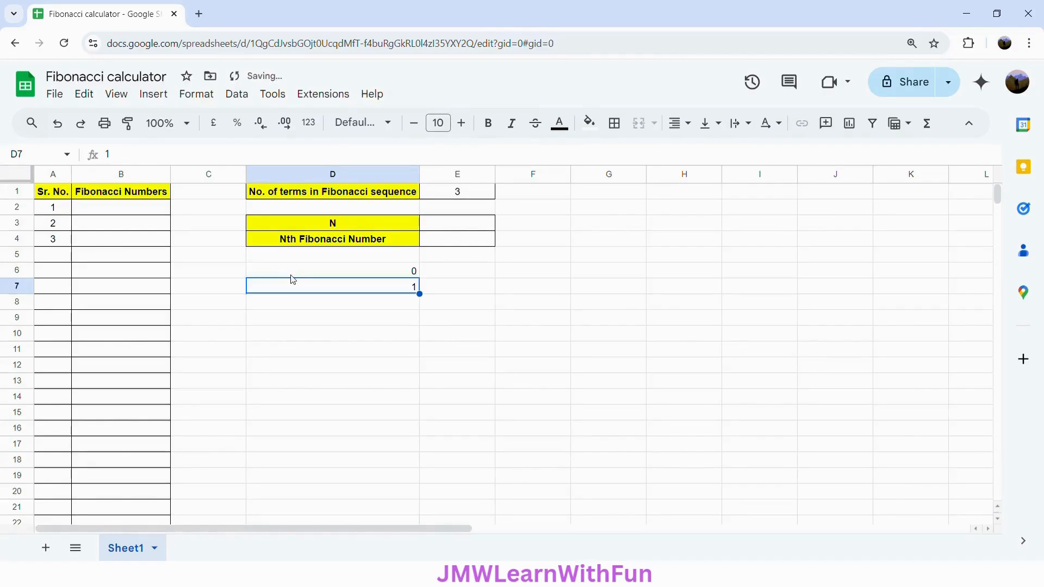
pyautogui.click(323, 271)
pyautogui.click(328, 288)
pyautogui.click(385, 271)
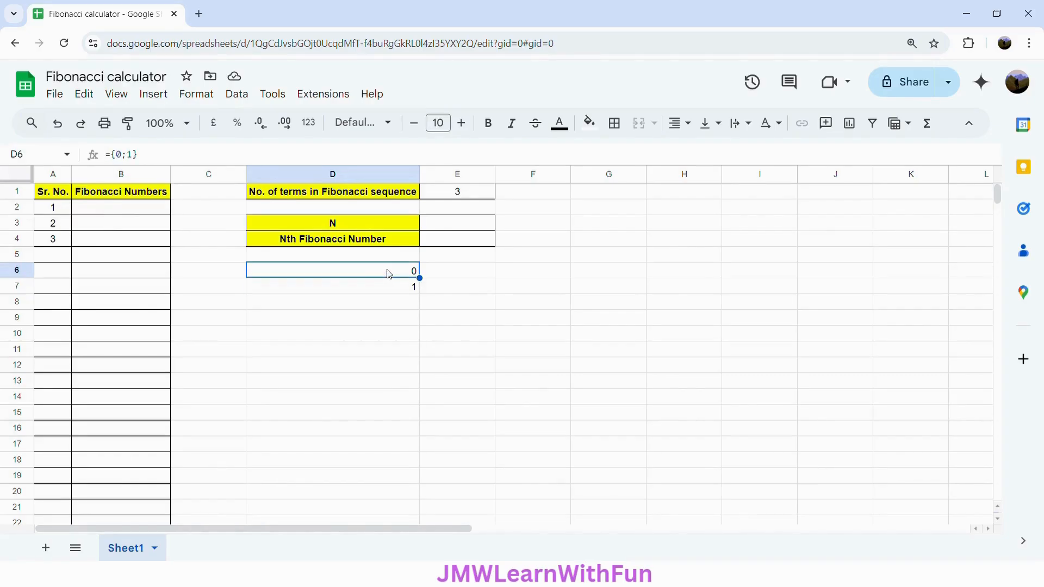
# - Enter =CHOOSEROWS(D6:D7,-1) in cell D8 to return the last row of the starting array
pyautogui.click(375, 303)
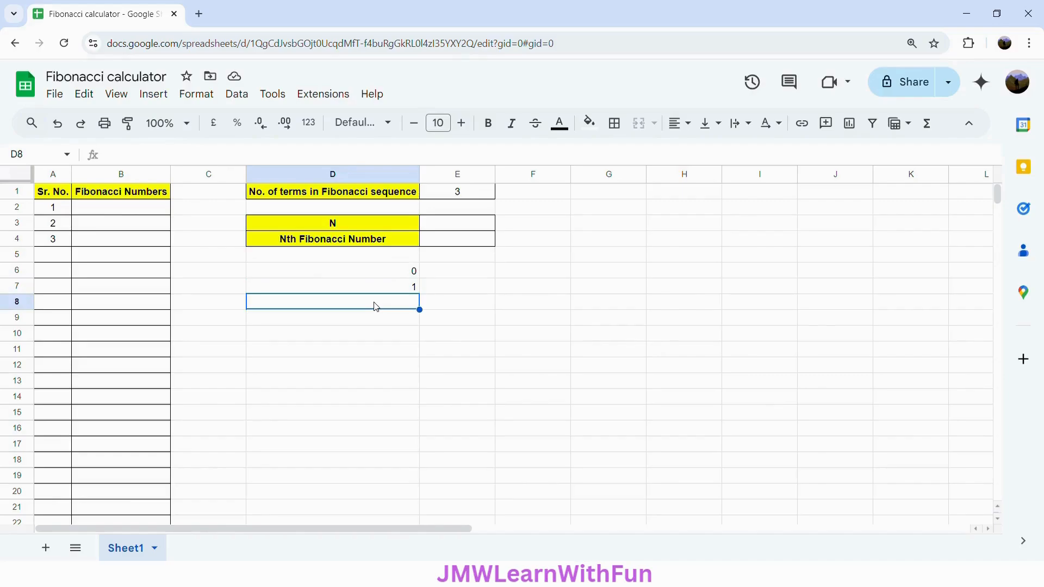
pyautogui.write('=CH')
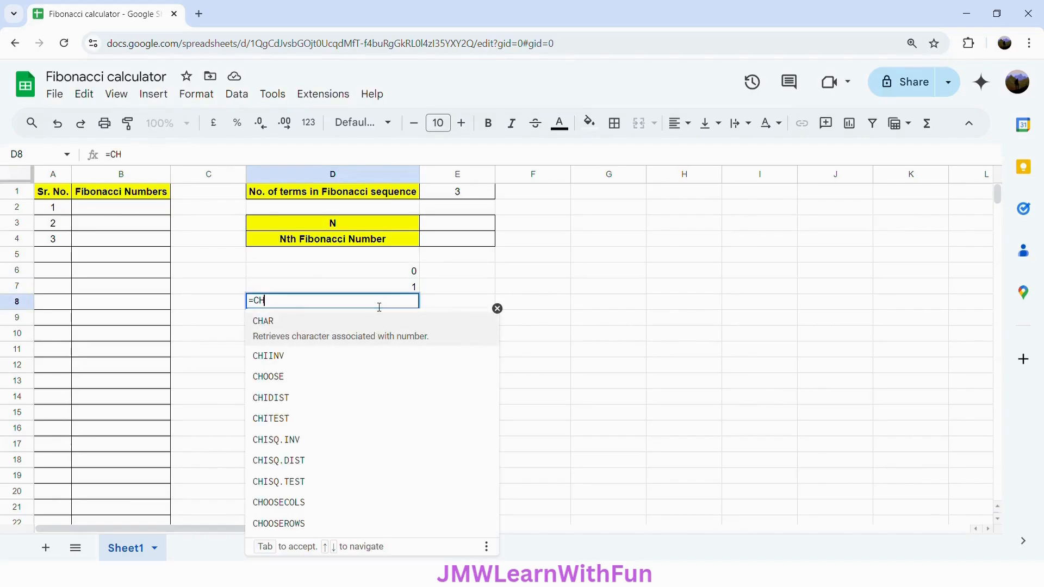
pyautogui.write('OOSER')
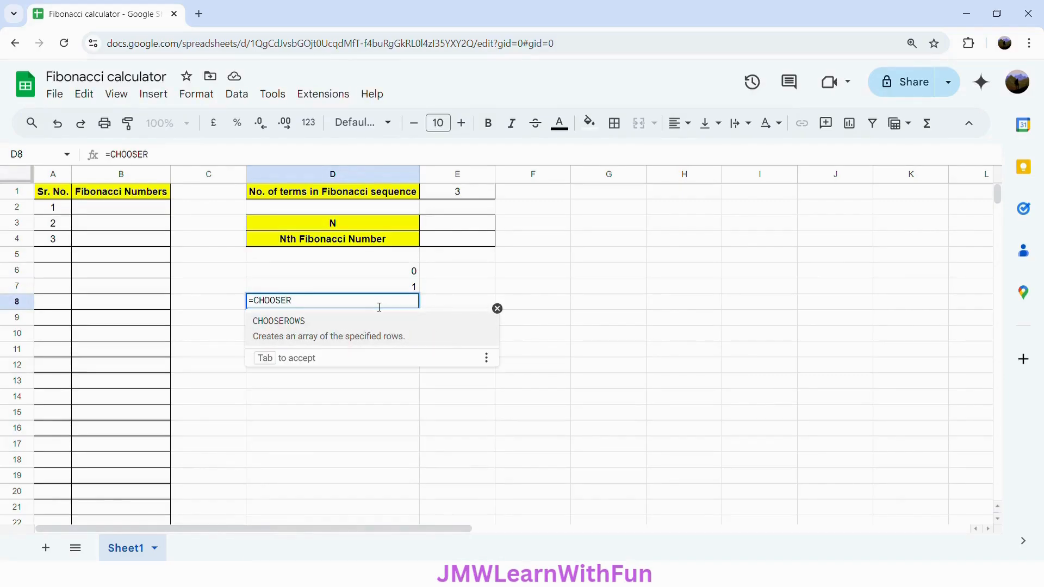
pyautogui.write('OWS(')
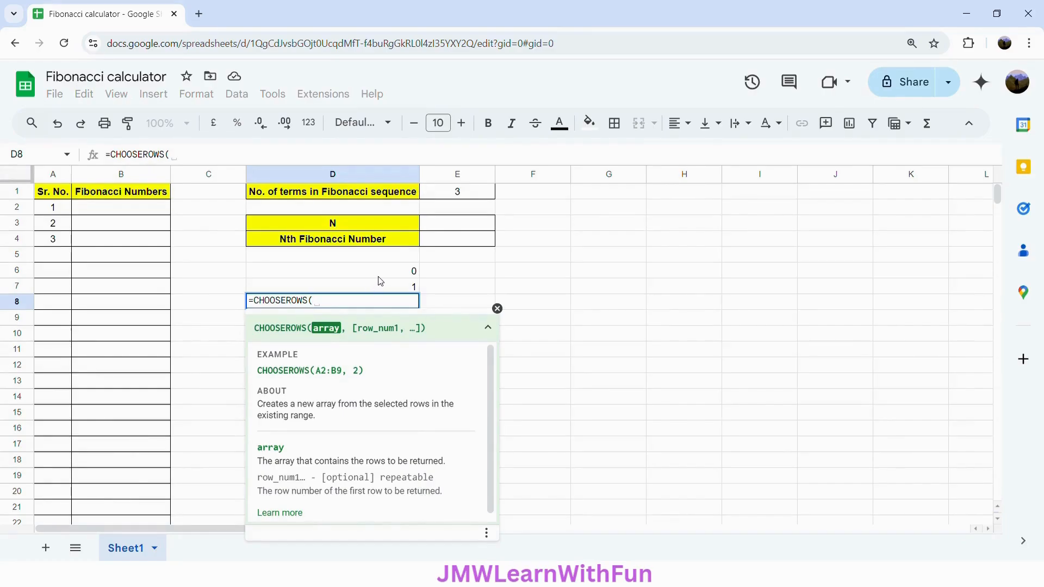
pyautogui.moveTo(373, 274); pyautogui.dragTo(375, 292)
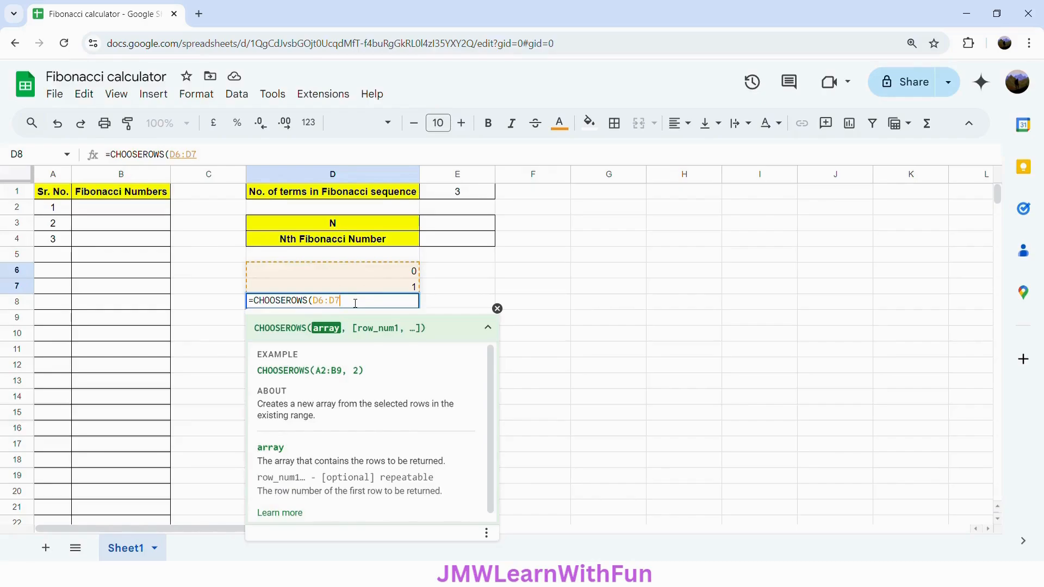
pyautogui.write(',-1')
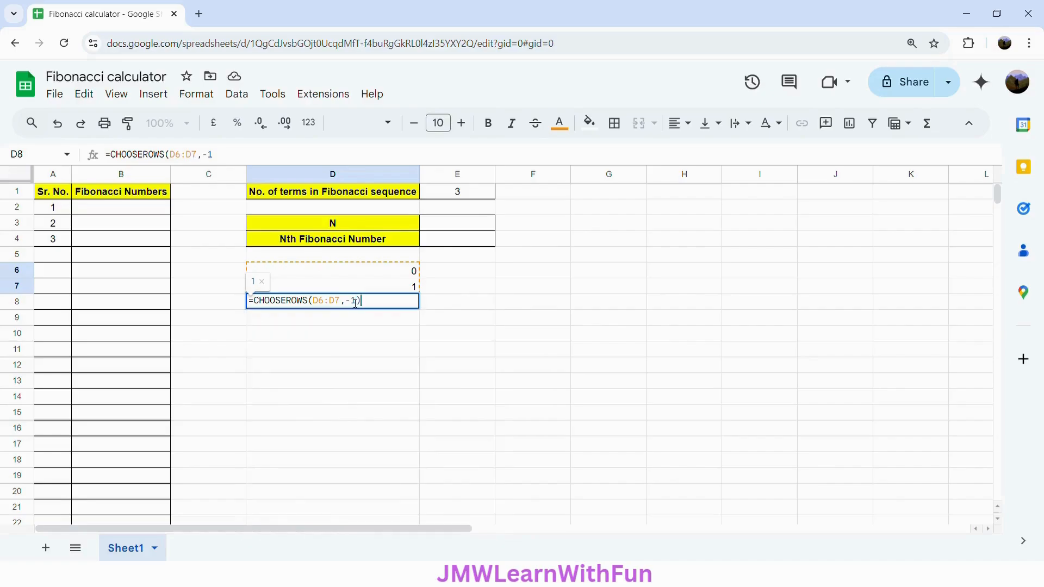
pyautogui.write(')')
pyautogui.press('Return')
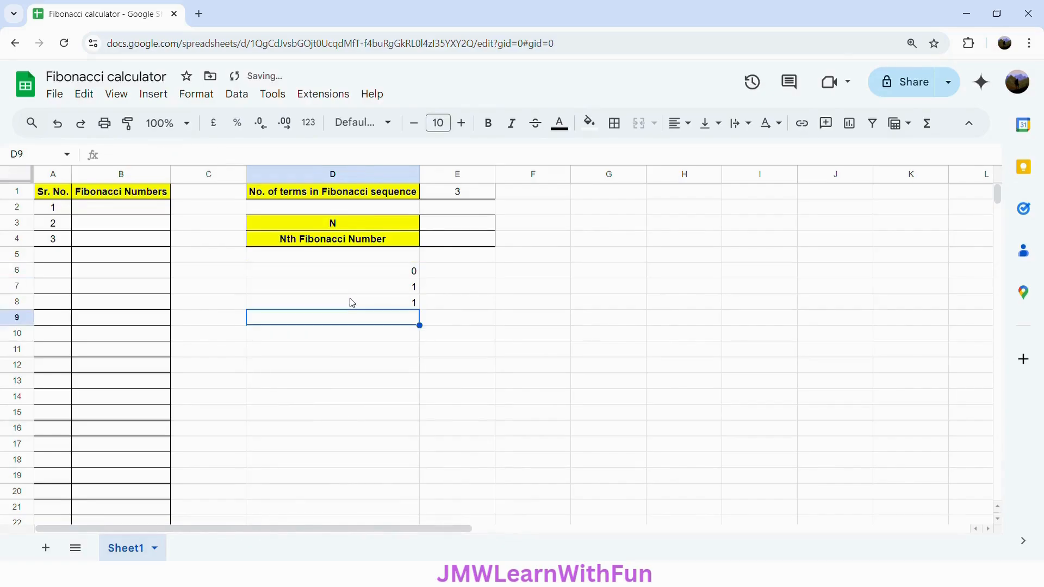
pyautogui.click(387, 304)
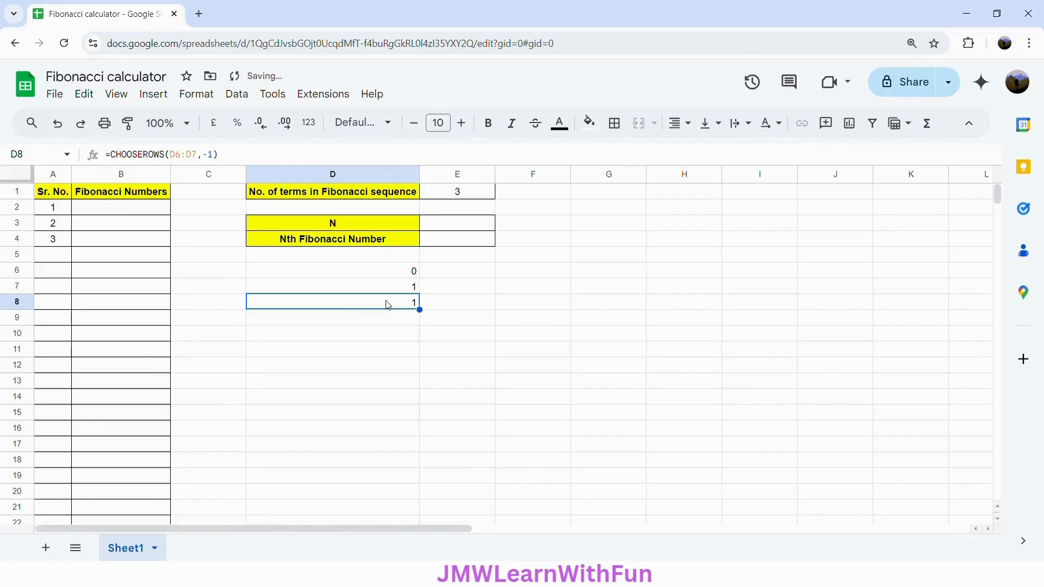
# - Change the row argument of the CHOOSEROWS formula in D8 to -2 and check its result against the array
pyautogui.doubleClick(389, 304)
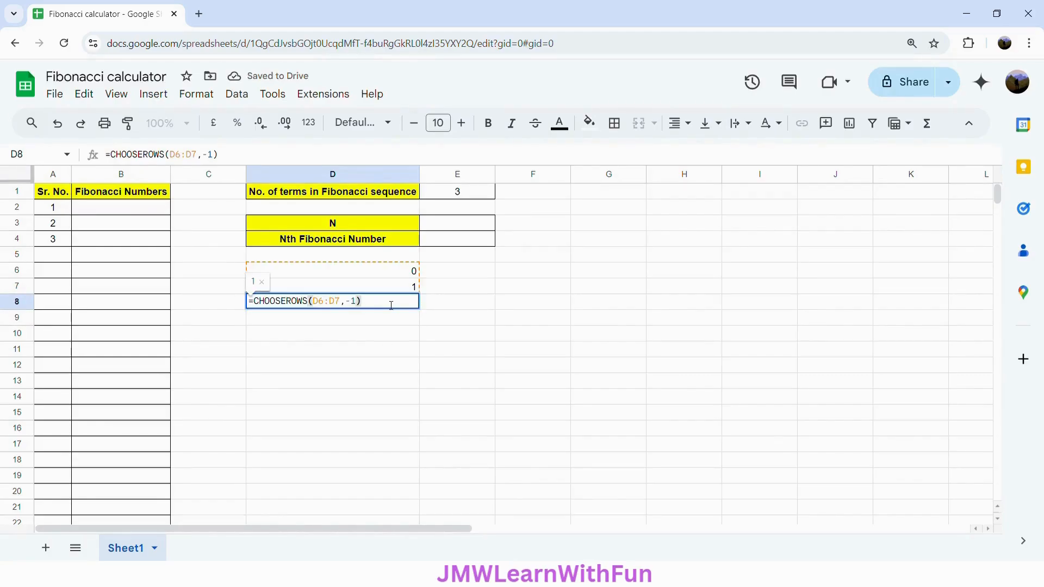
pyautogui.click(358, 302)
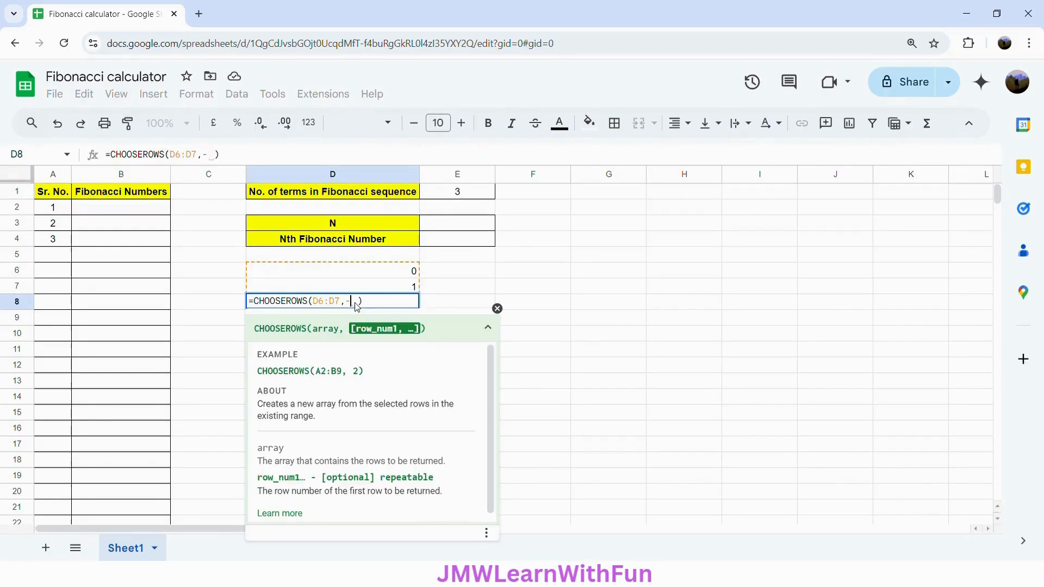
pyautogui.press('BackSpace')
pyautogui.write('2')
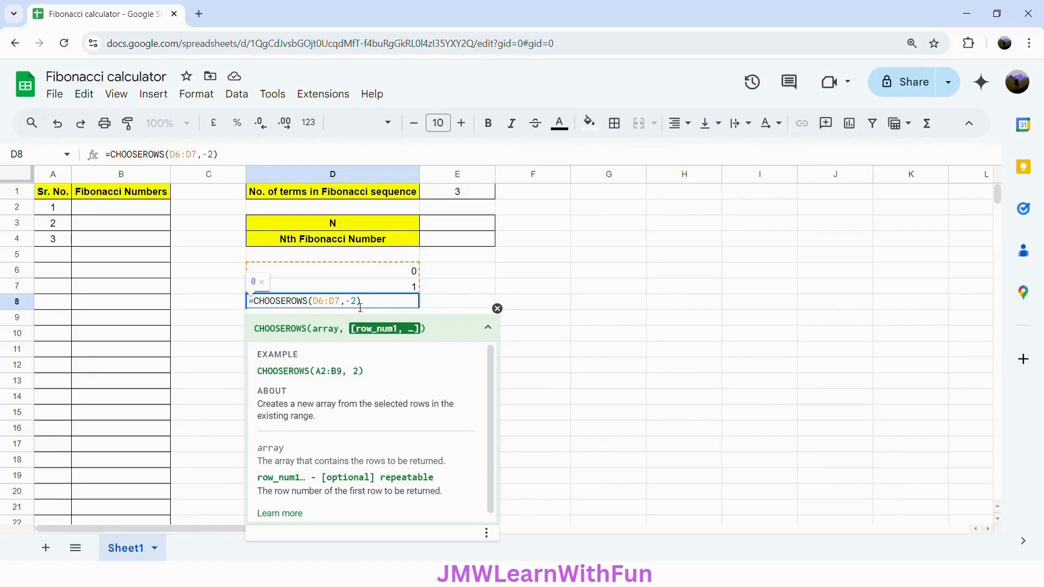
pyautogui.press('Return')
pyautogui.click(398, 307)
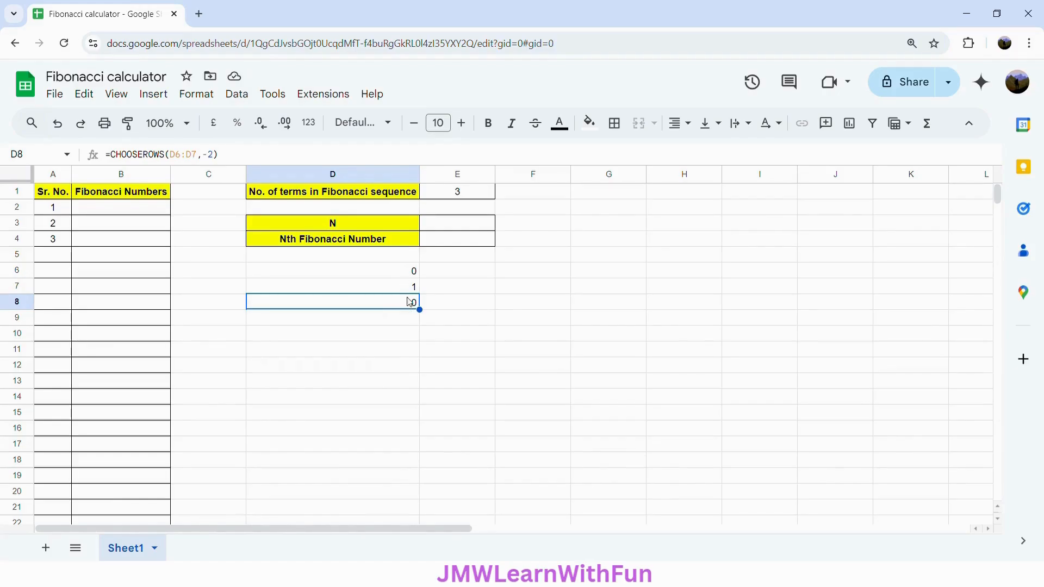
pyautogui.moveTo(402, 275); pyautogui.dragTo(405, 305)
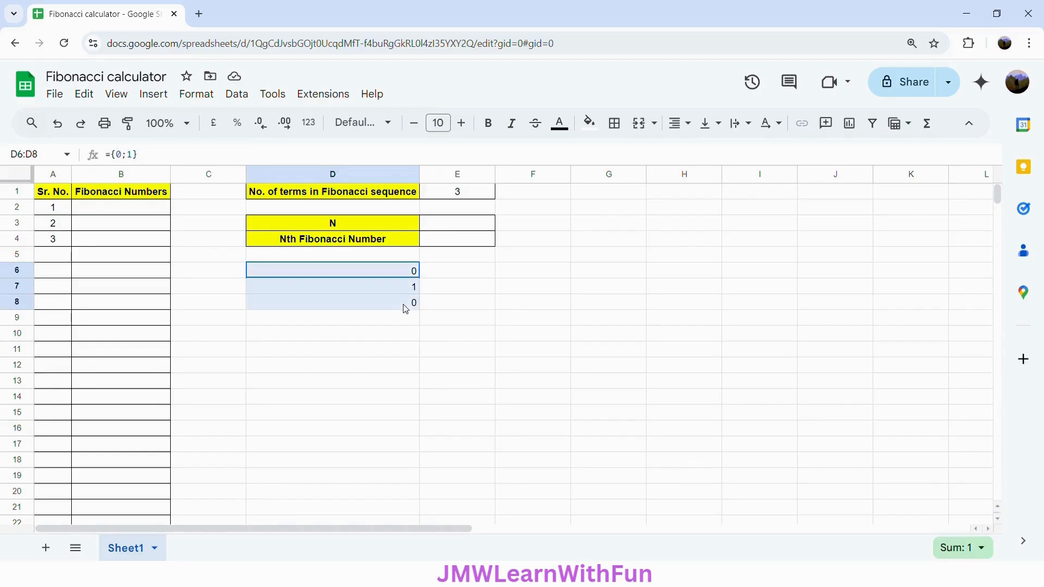
pyautogui.click(406, 303)
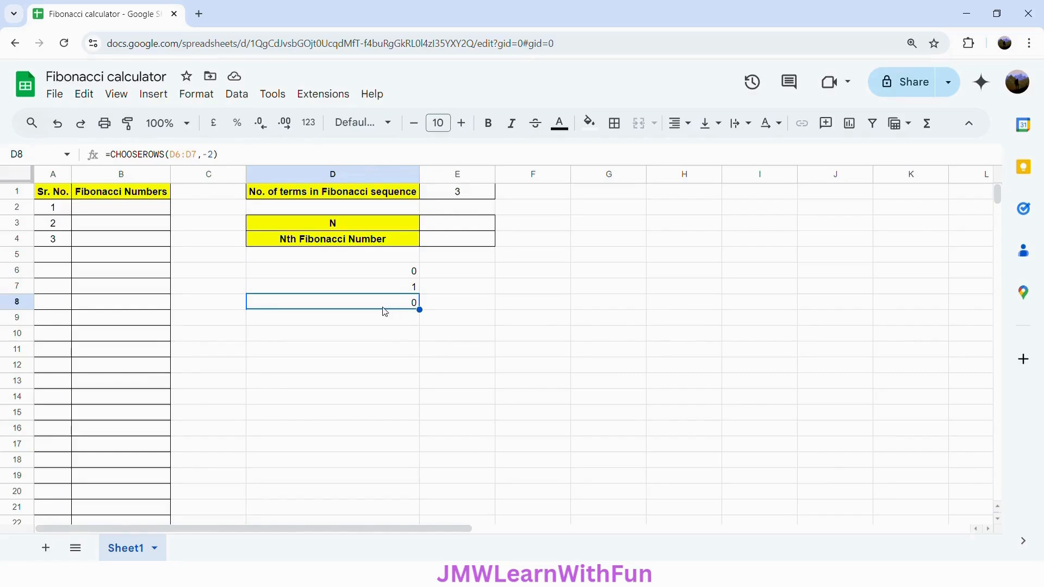
# - Extend the D8 formula to =CHOOSEROWS(D6:D7,-2)+CHOOSEROWS(D6:D7,-1) and compare it with the starting array in D6
pyautogui.doubleClick(362, 306)
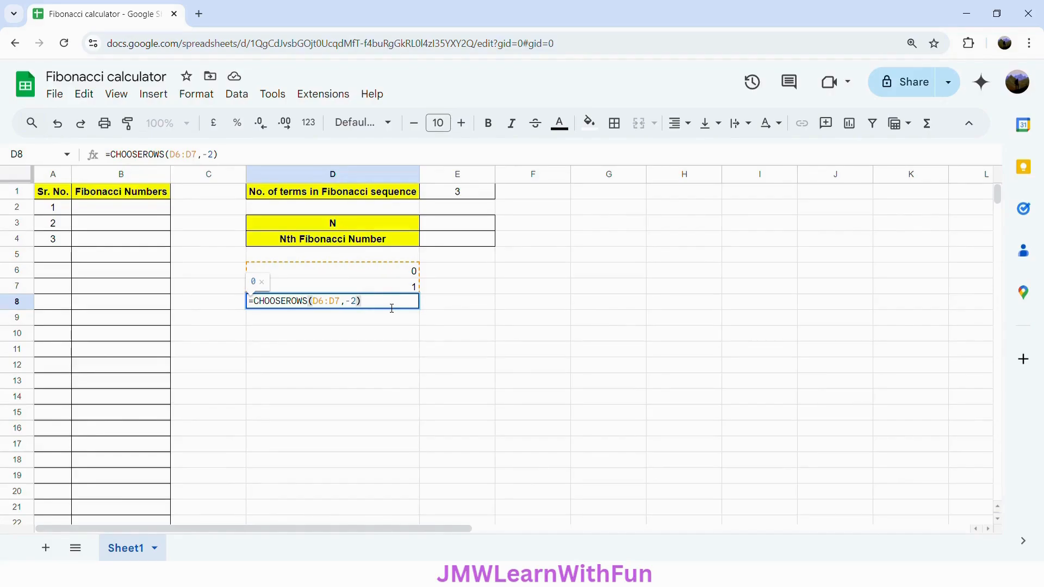
pyautogui.write('+')
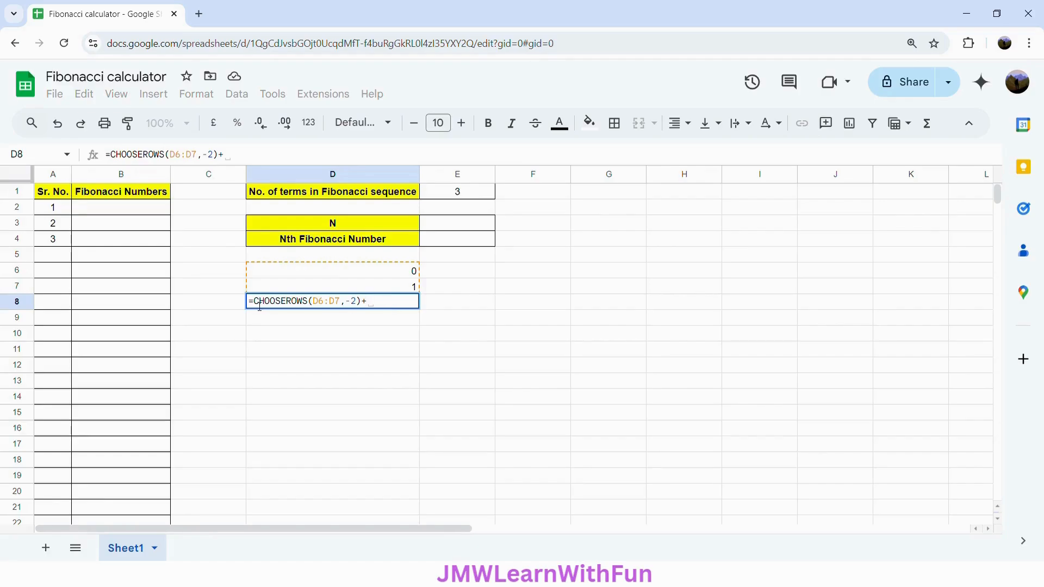
pyautogui.moveTo(255, 305); pyautogui.dragTo(365, 306)
pyautogui.hotkey('ctrl', 'c')
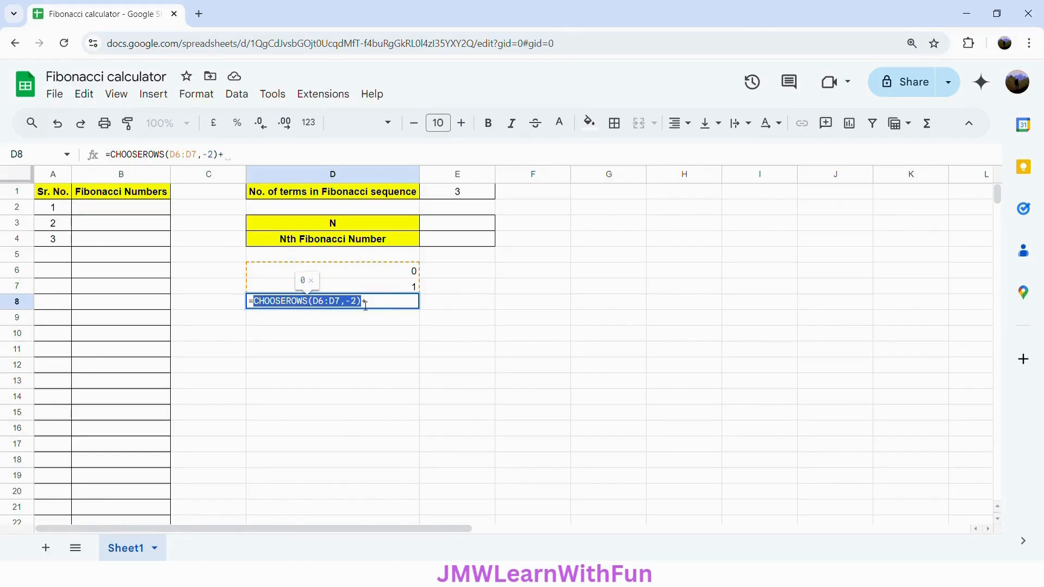
pyautogui.click(387, 308)
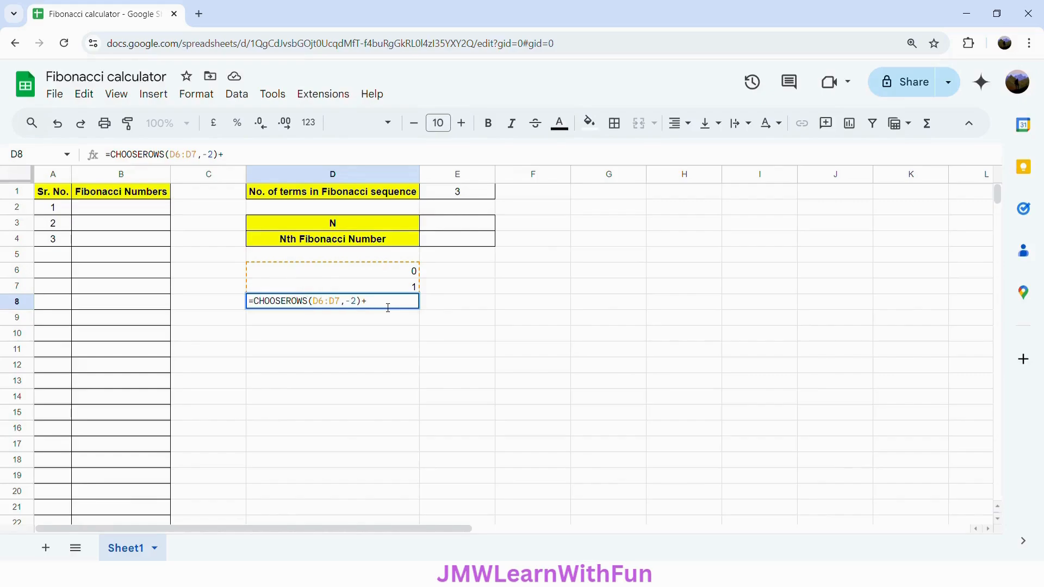
pyautogui.hotkey('ctrl', 'v')
pyautogui.press('Left')
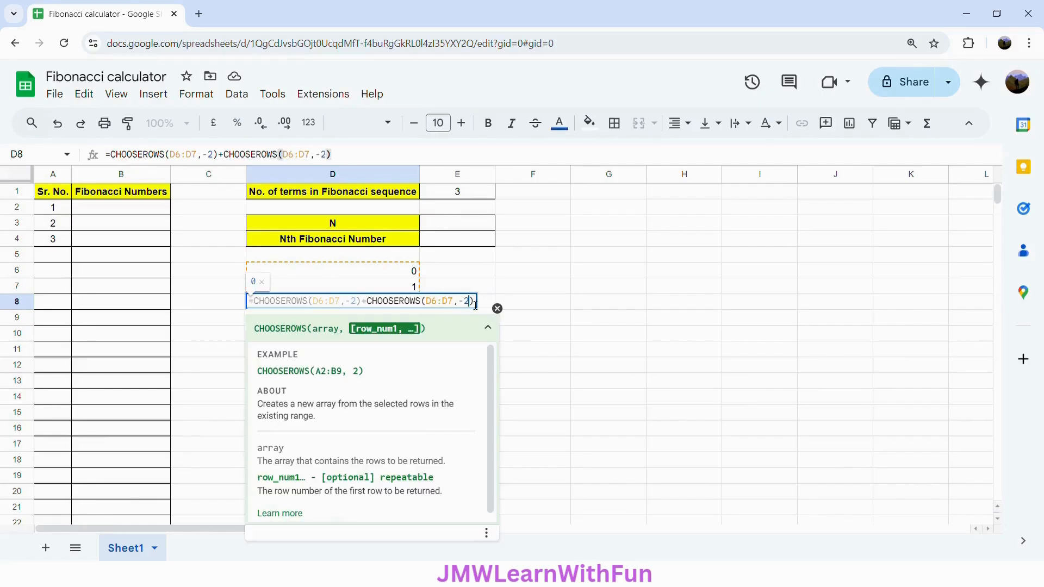
pyautogui.press('BackSpace')
pyautogui.write('1')
pyautogui.press('Return')
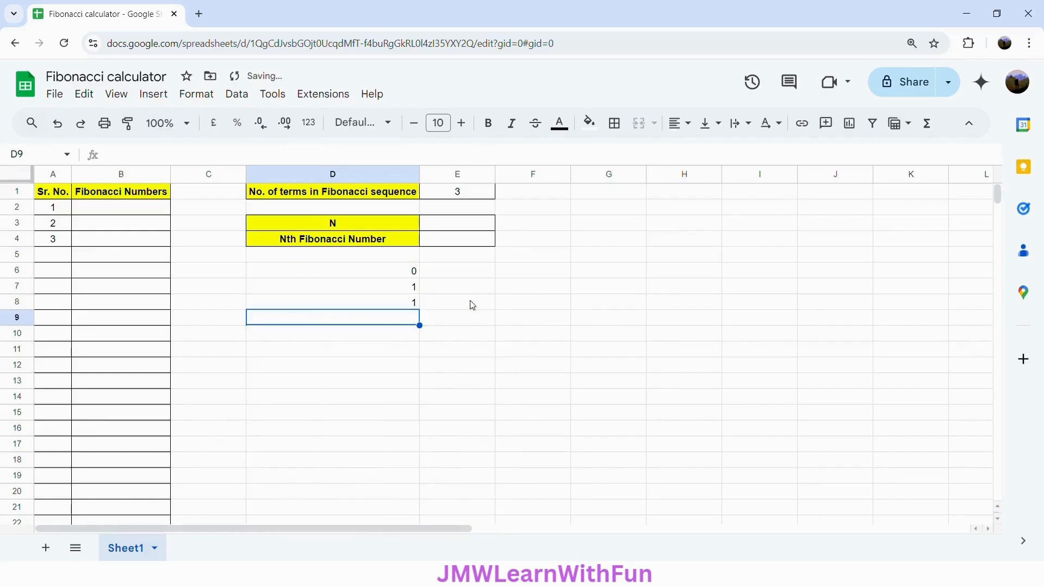
pyautogui.click(383, 304)
pyautogui.click(387, 274)
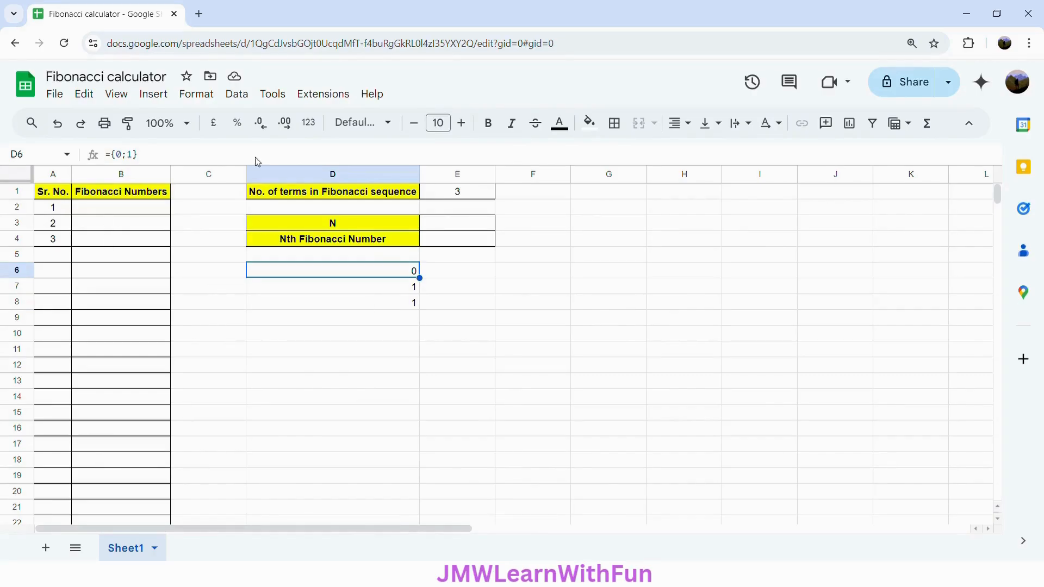
pyautogui.click(390, 307)
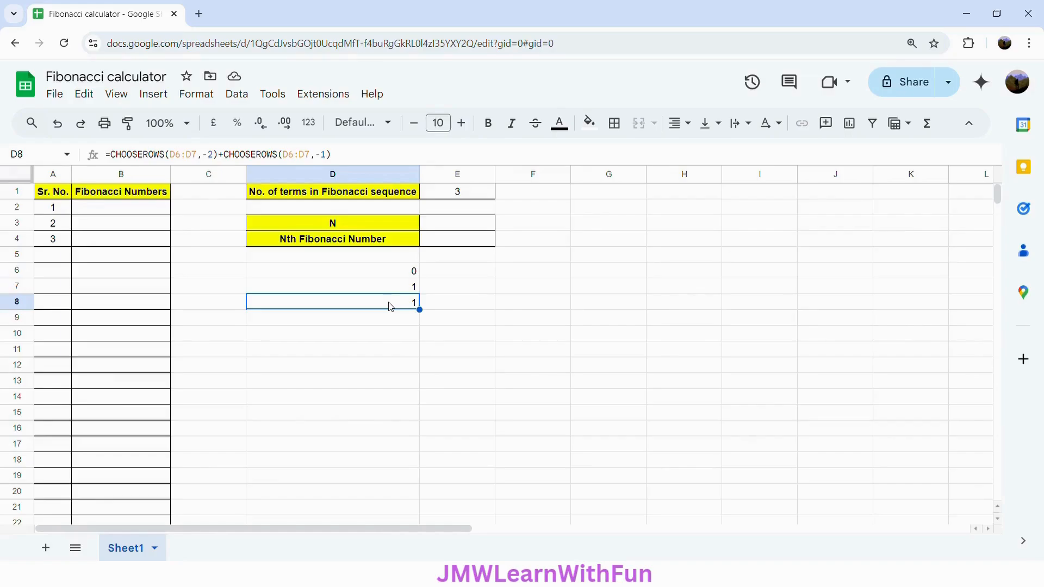
# - Enter =VSTACK({0;1},D8) in cell D9 to append the computed term below the starting array, and inspect the formula
pyautogui.doubleClick(390, 305)
pyautogui.press('Return')
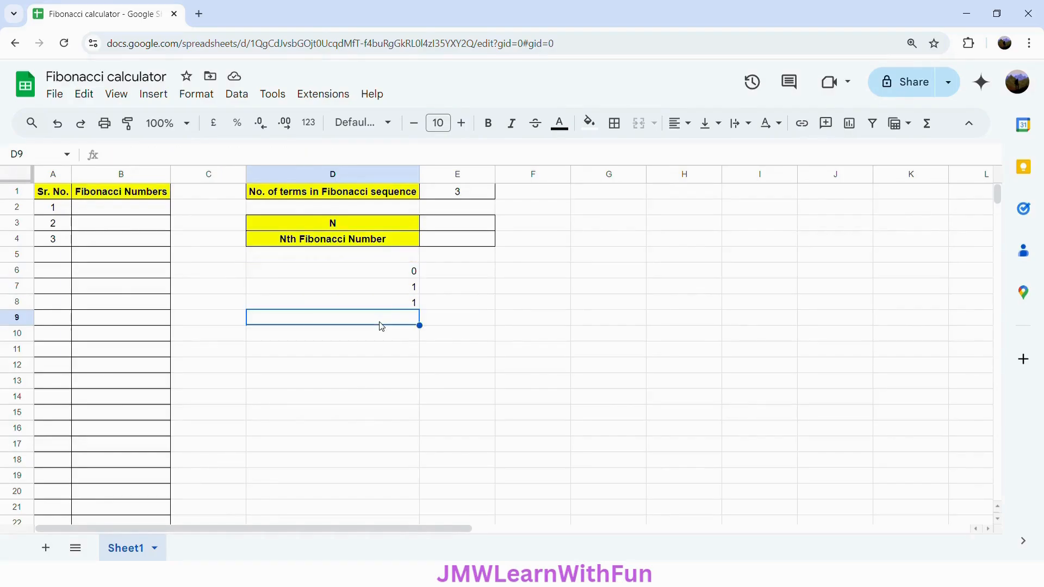
pyautogui.write('=')
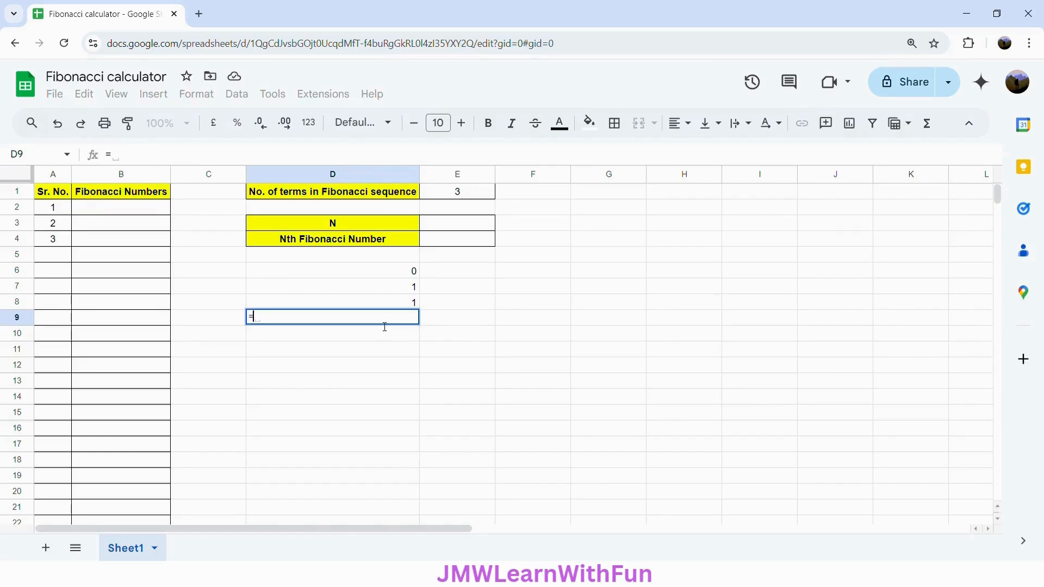
pyautogui.write('VSTAC')
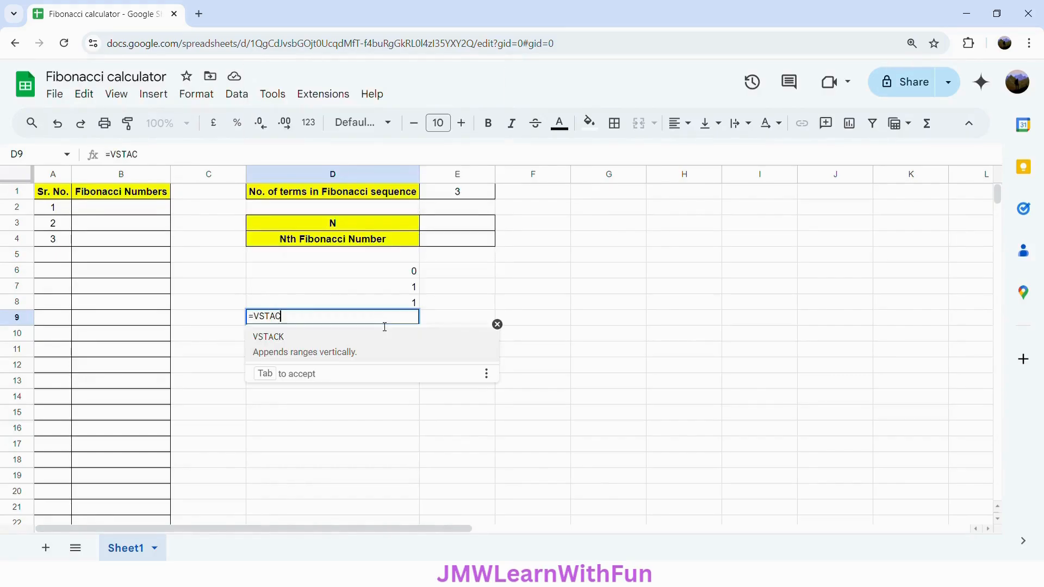
pyautogui.write('K(')
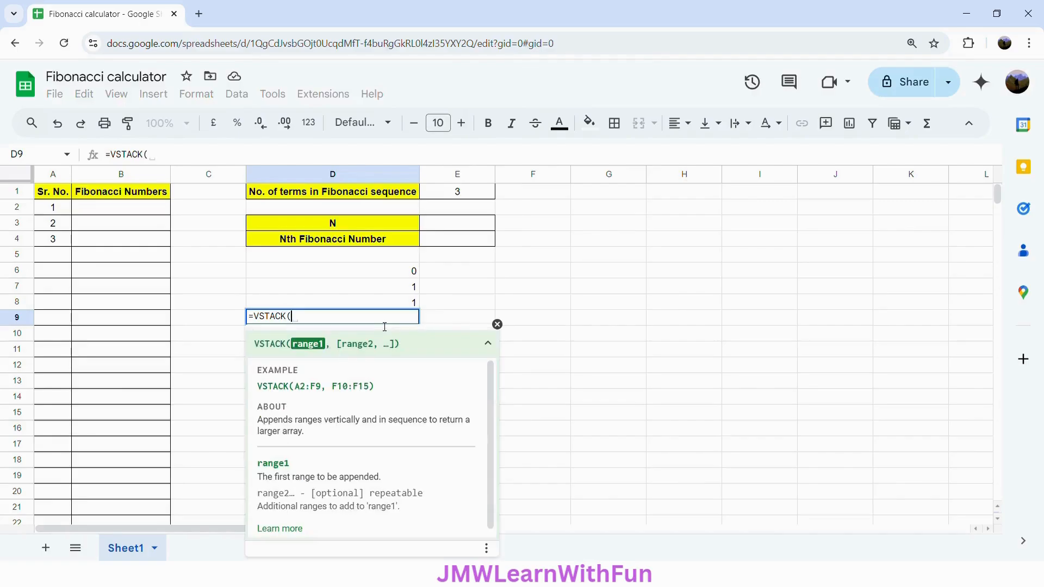
pyautogui.write('{0;1},')
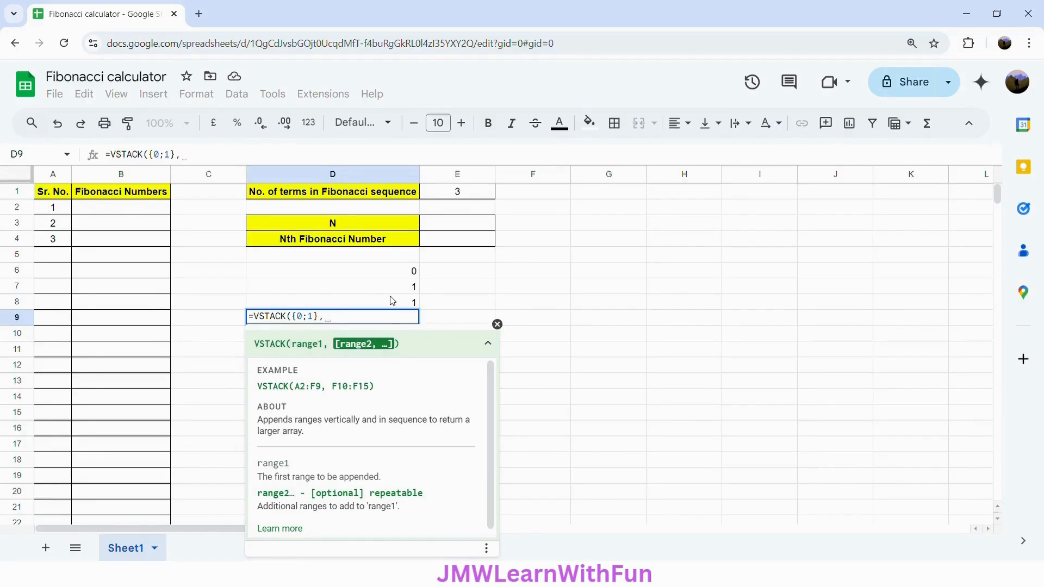
pyautogui.click(376, 307)
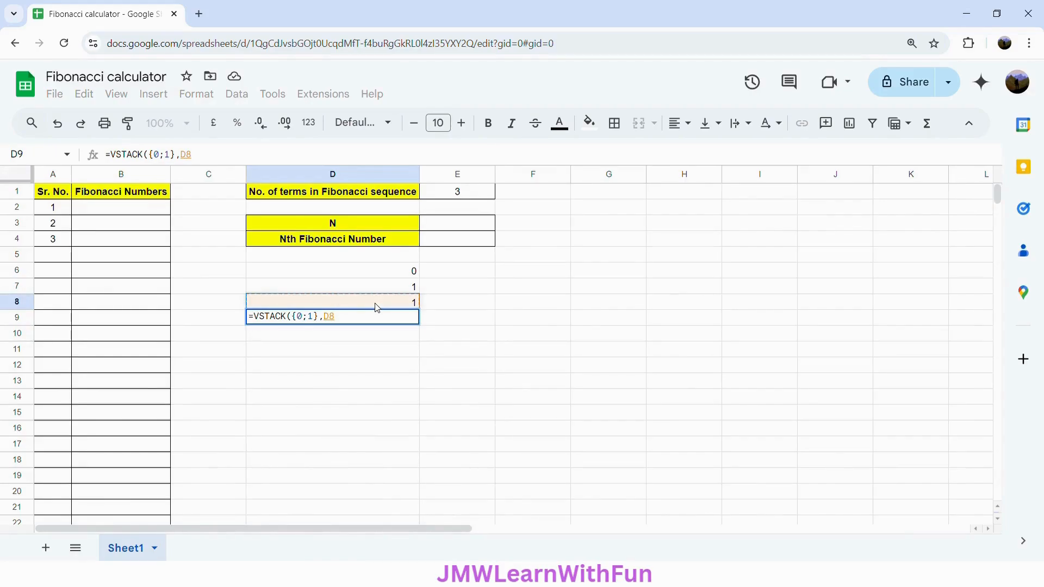
pyautogui.write(')')
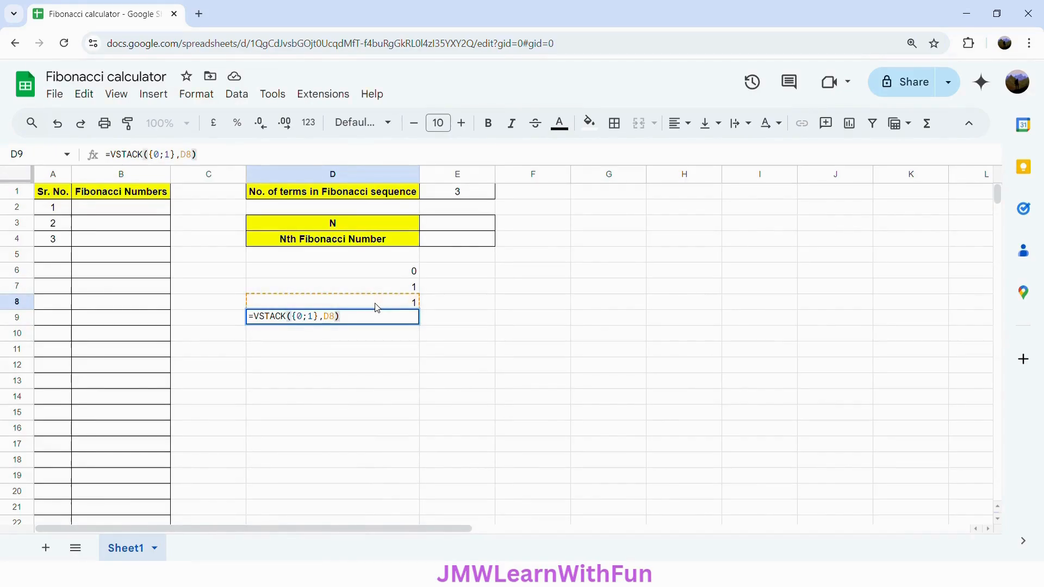
pyautogui.press('Return')
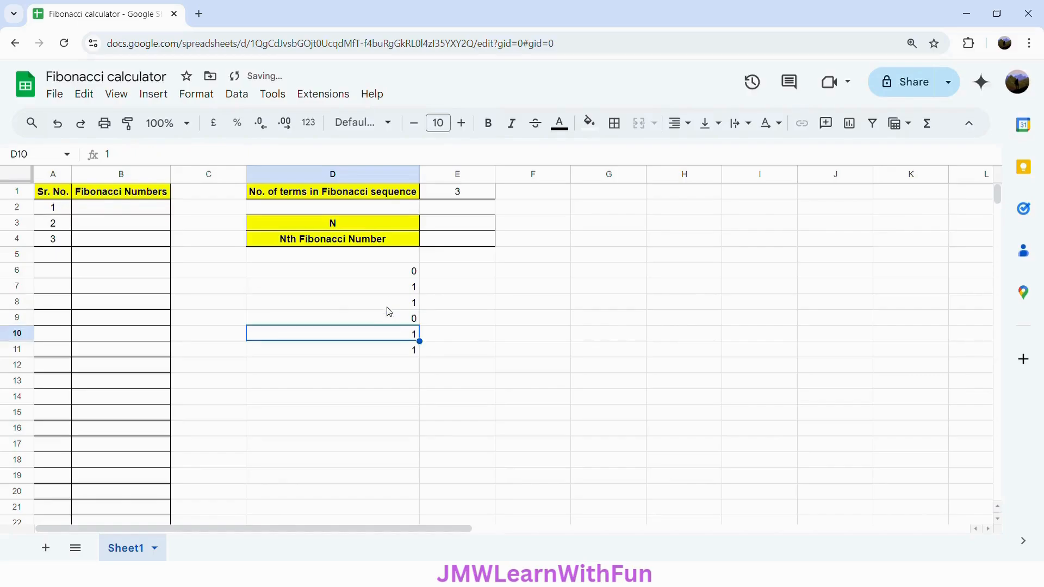
pyautogui.click(404, 322)
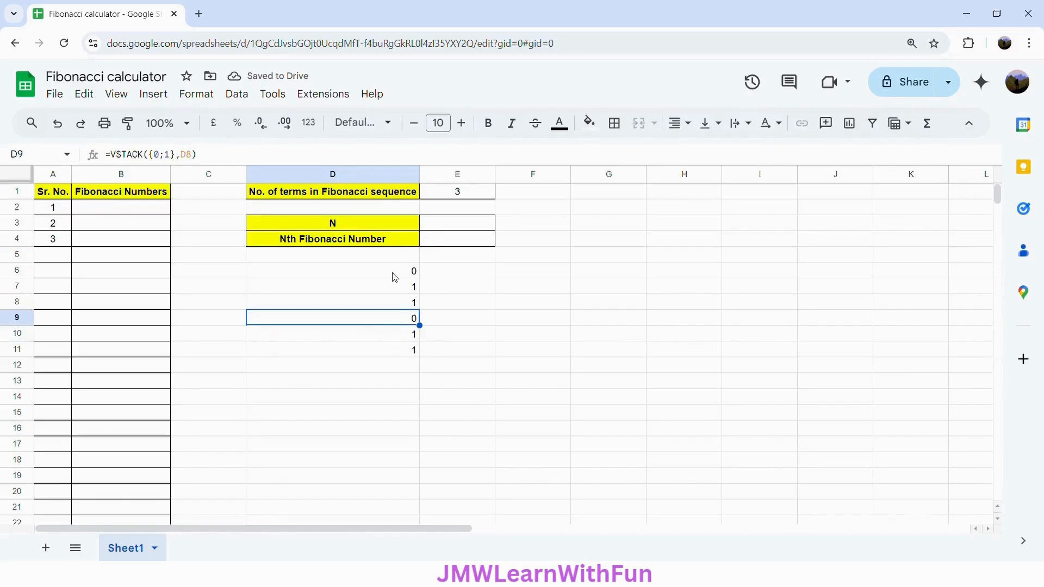
# - Clear the trial formulas from the range D6:D11
pyautogui.moveTo(390, 272); pyautogui.dragTo(404, 349)
pyautogui.moveTo(406, 372); pyautogui.dragTo(405, 359)
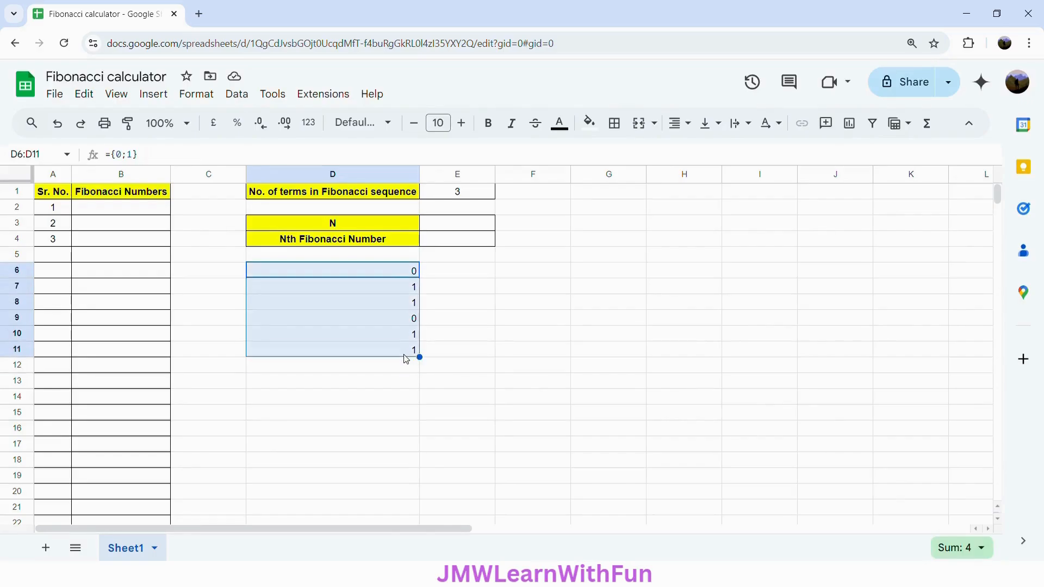
pyautogui.press('Delete')
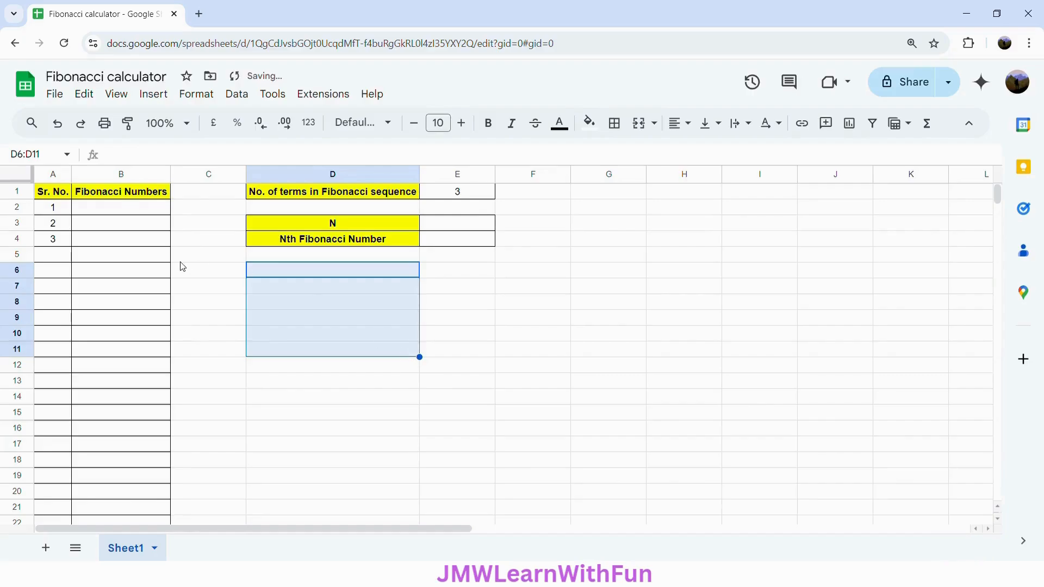
# - Begin a REDUCE formula in cell B2 with the vertical array {0;1} as its initial value
pyautogui.click(112, 207)
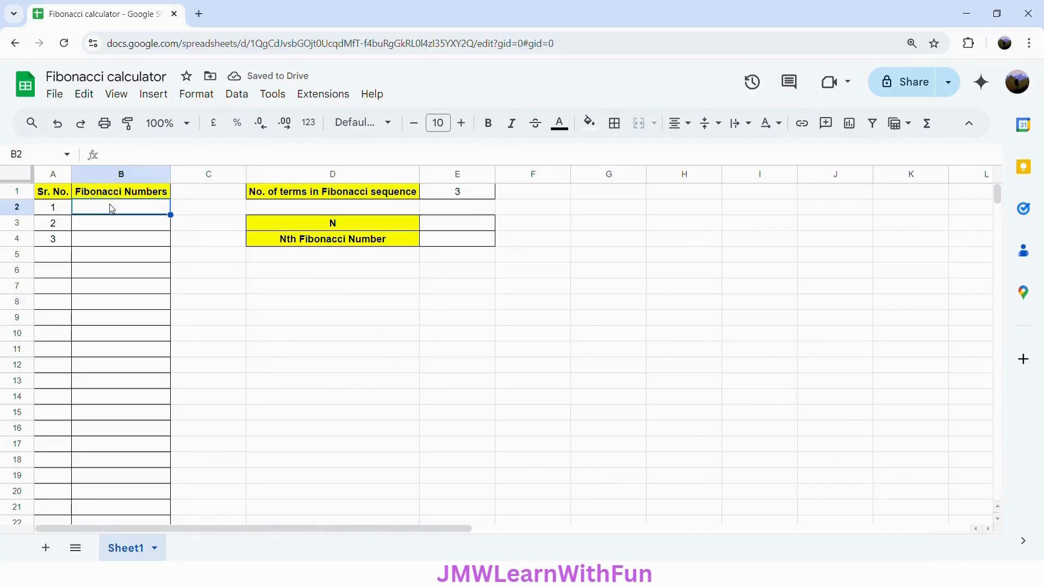
pyautogui.write('=')
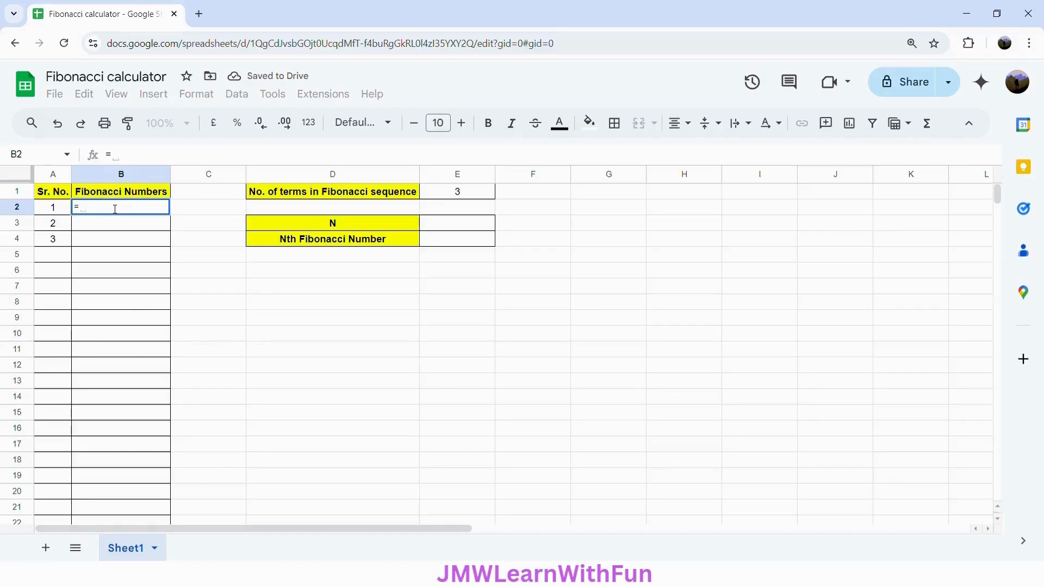
pyautogui.write('REDUCE')
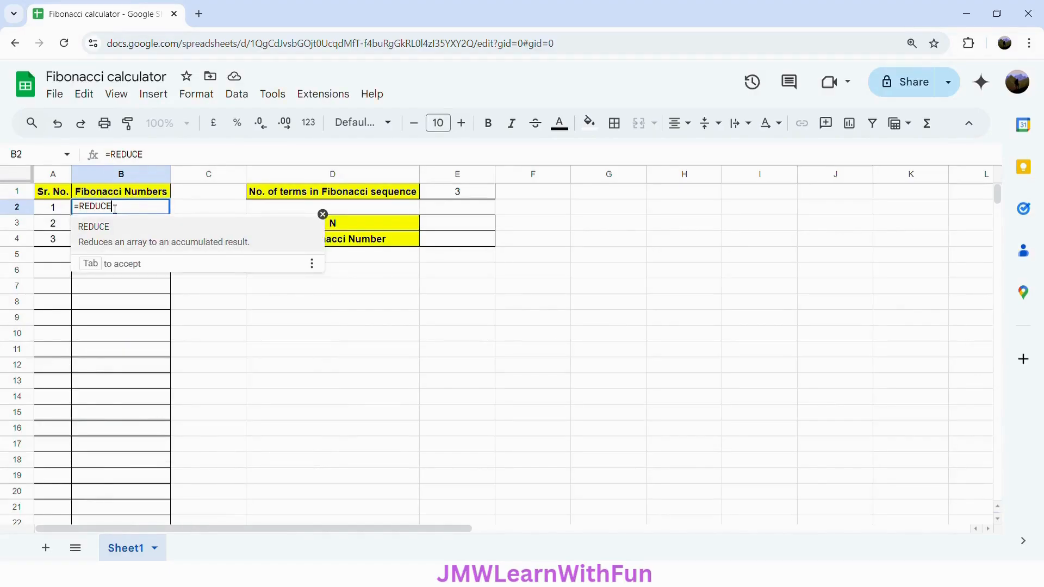
pyautogui.click(258, 248)
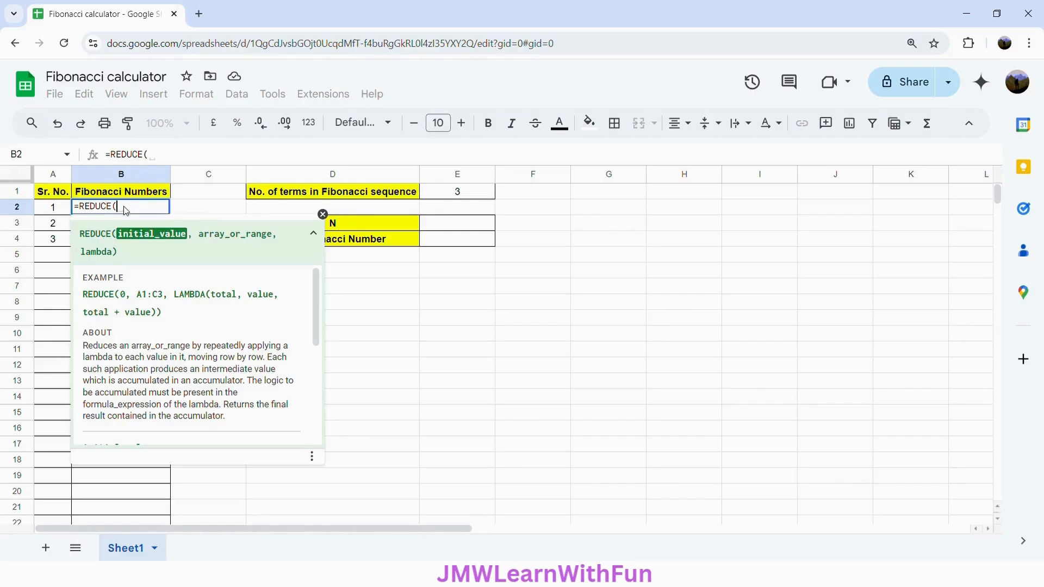
pyautogui.write('{')
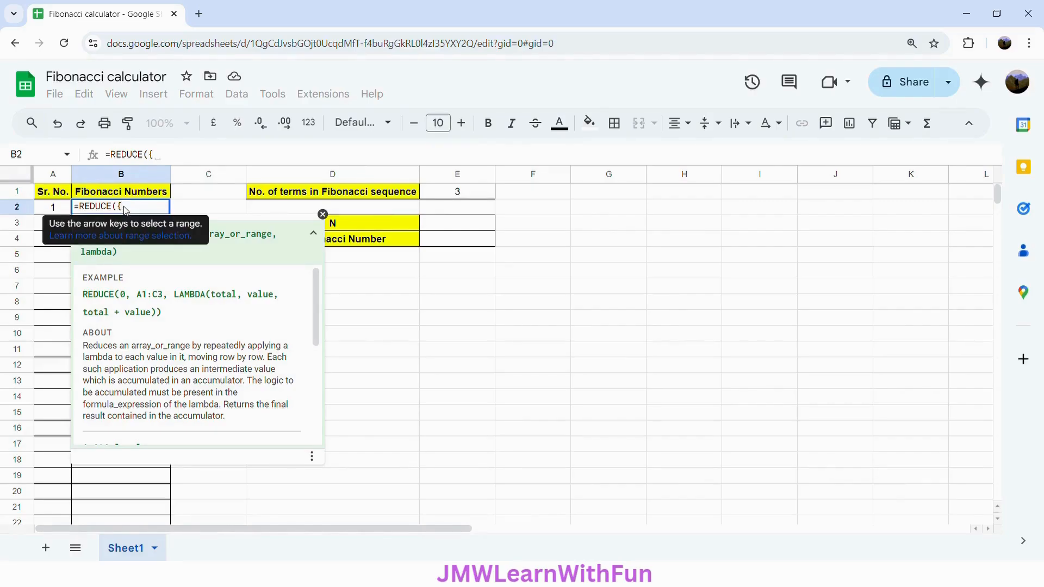
pyautogui.write('0;')
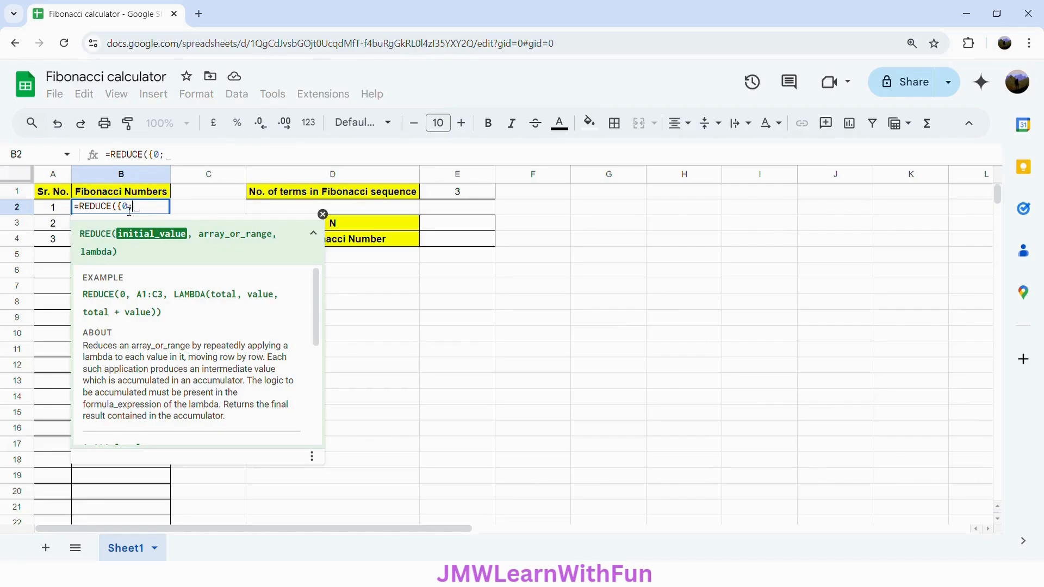
pyautogui.write('1}')
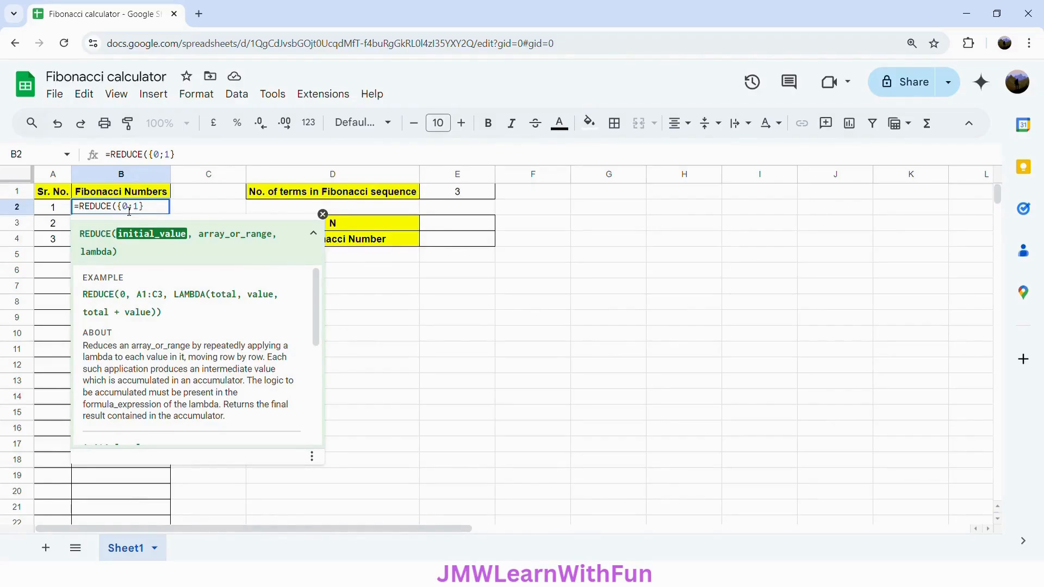
pyautogui.write(',')
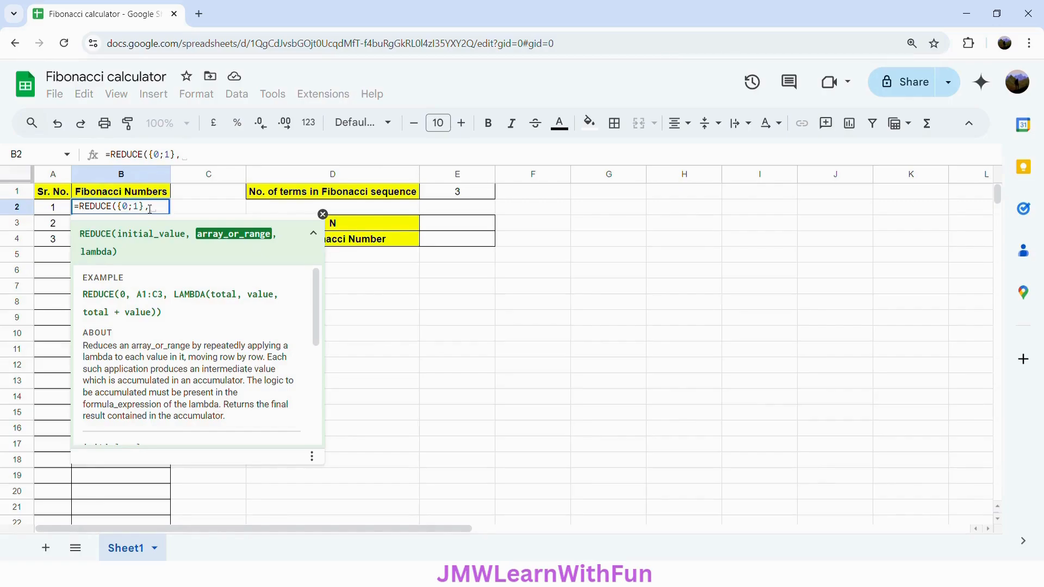
# - Supply SEQUENCE(E1-2,1,1,1) as the array argument of the REDUCE formula in B2, ready for the lambda argument
pyautogui.write('SEQ')
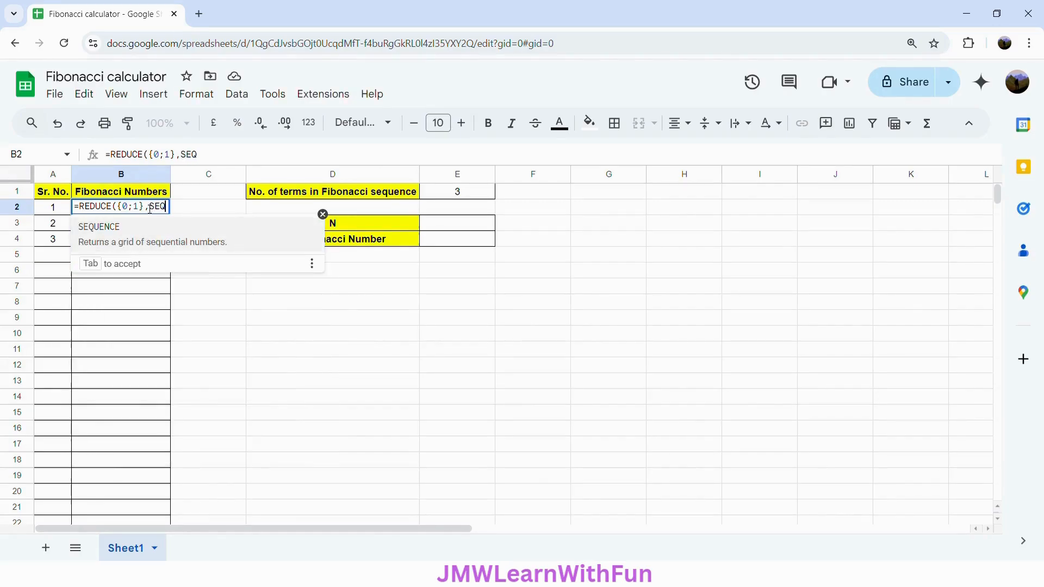
pyautogui.press('Tab')
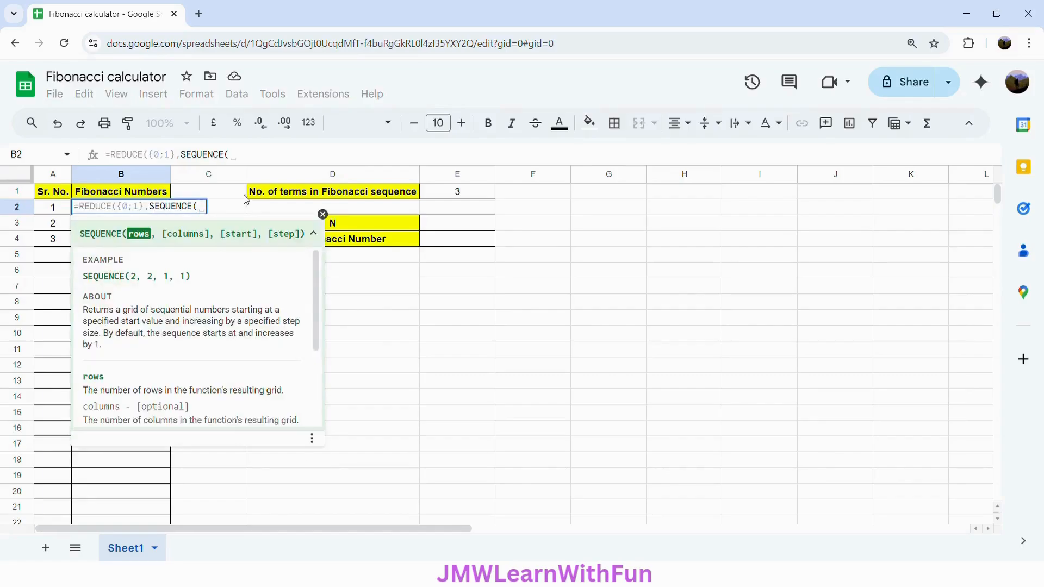
pyautogui.click(459, 193)
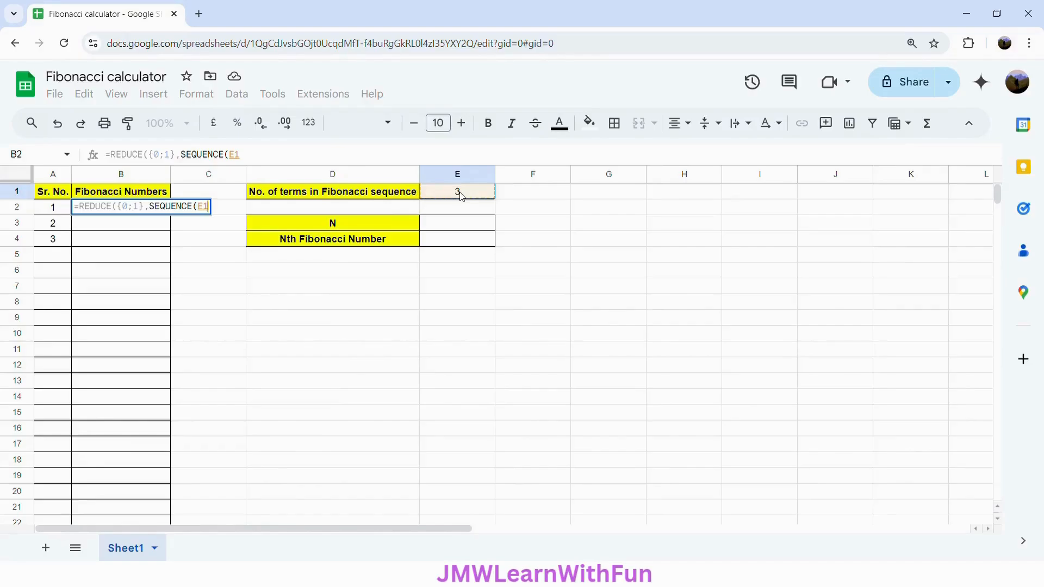
pyautogui.write('-2')
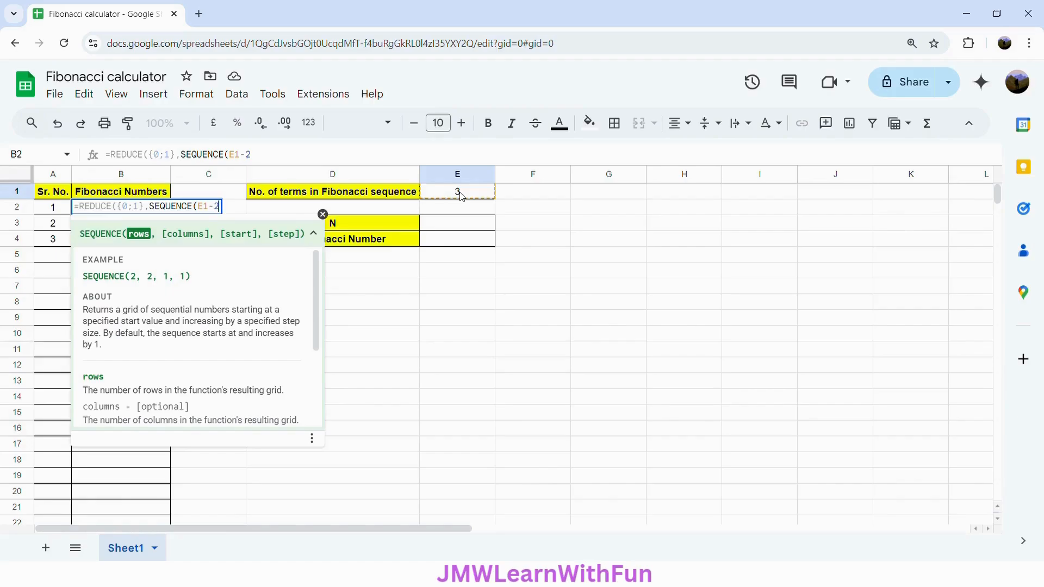
pyautogui.write(',1,')
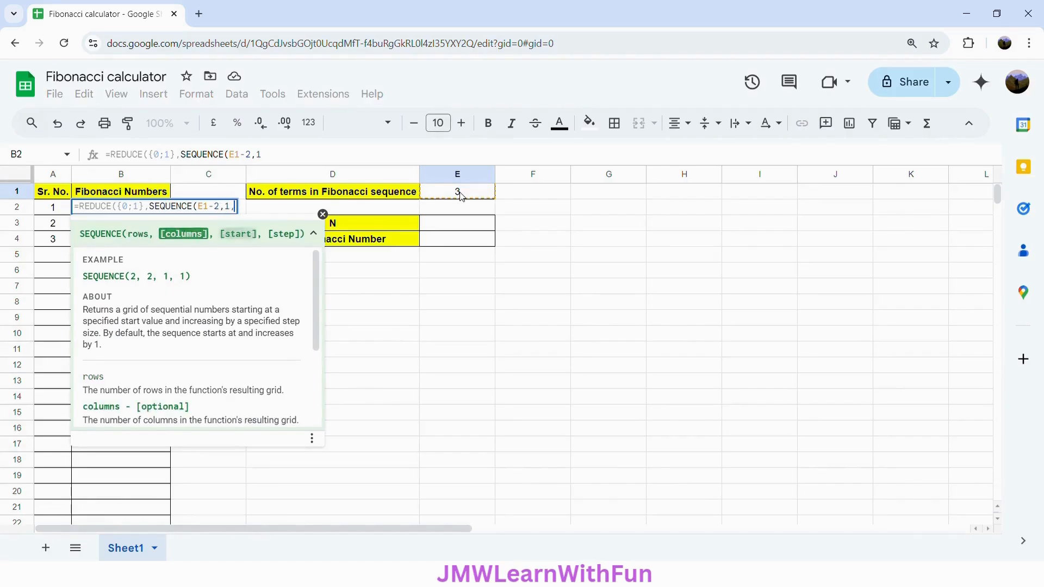
pyautogui.write('1,')
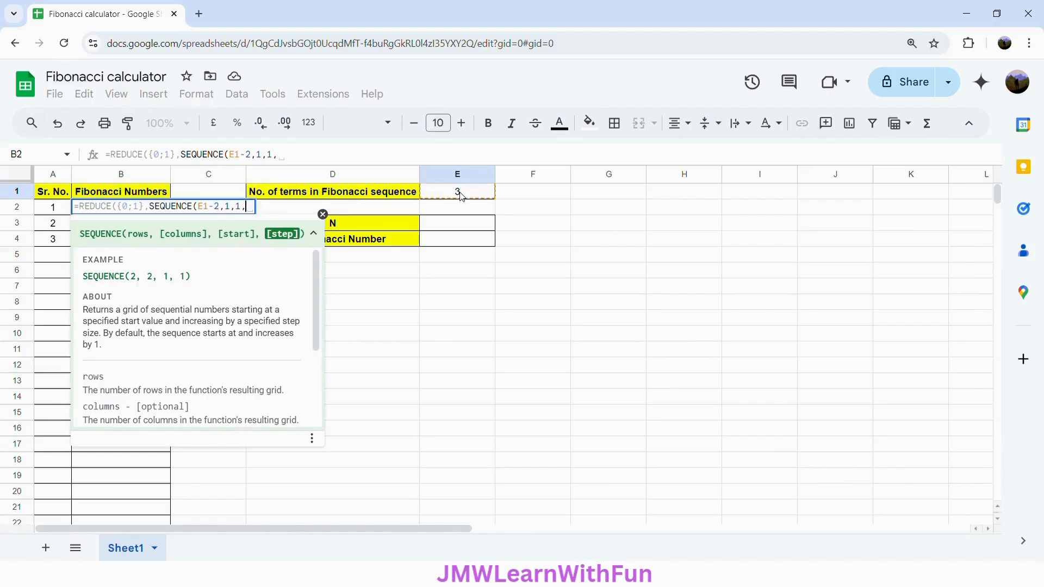
pyautogui.write('1')
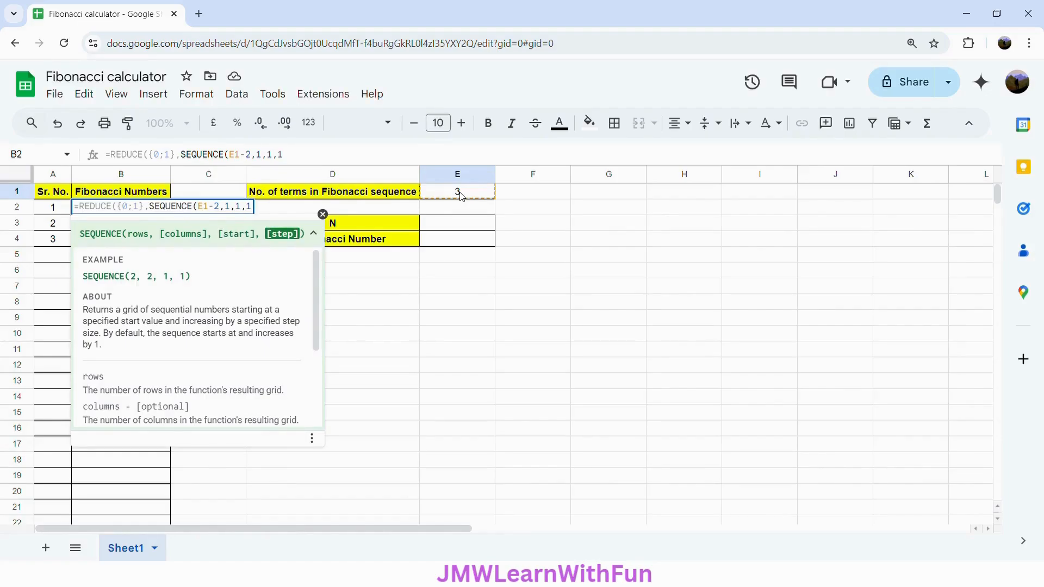
pyautogui.write('),')
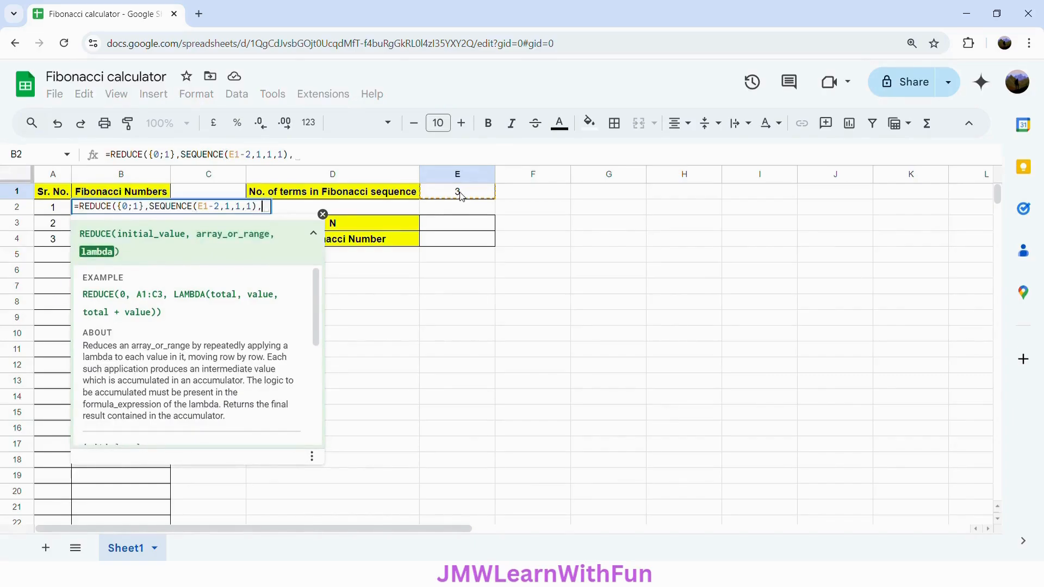
# - Add a LAMBDA with the parameters x and y as the final argument of the REDUCE formula in B2
pyautogui.press('BackSpace')
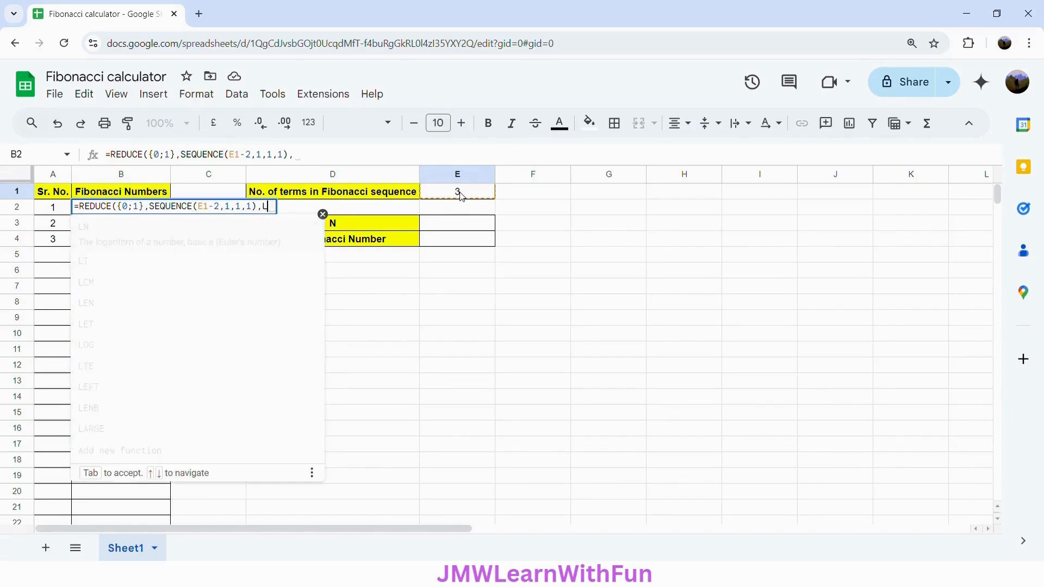
pyautogui.write('LAMBDA')
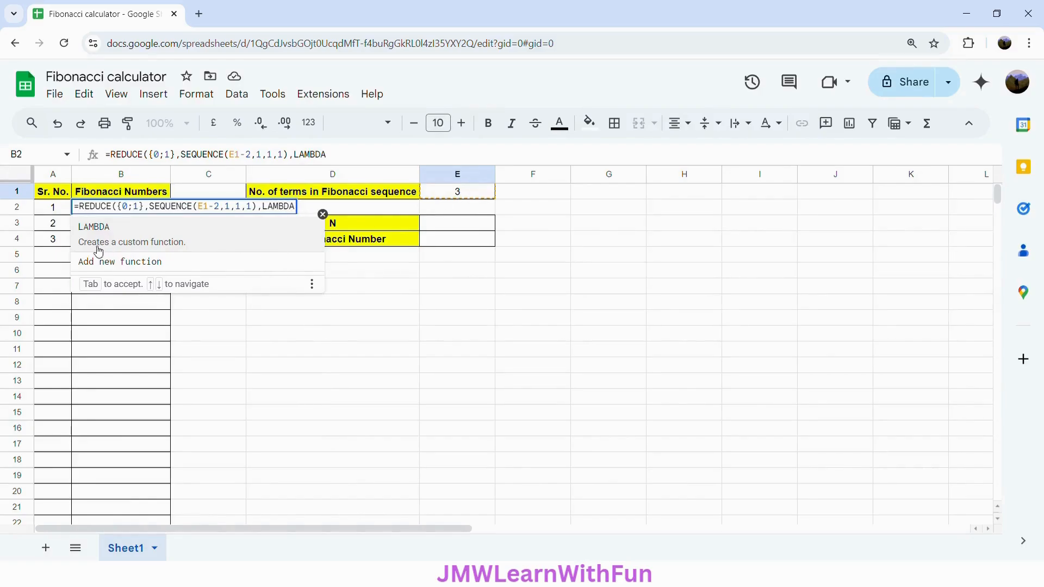
pyautogui.click(199, 243)
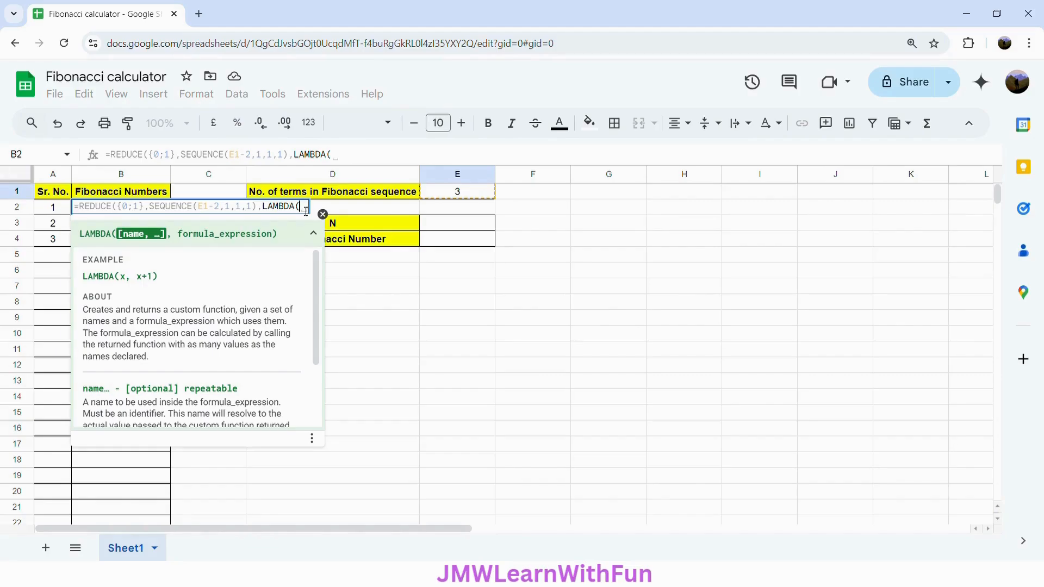
pyautogui.write('x,y')
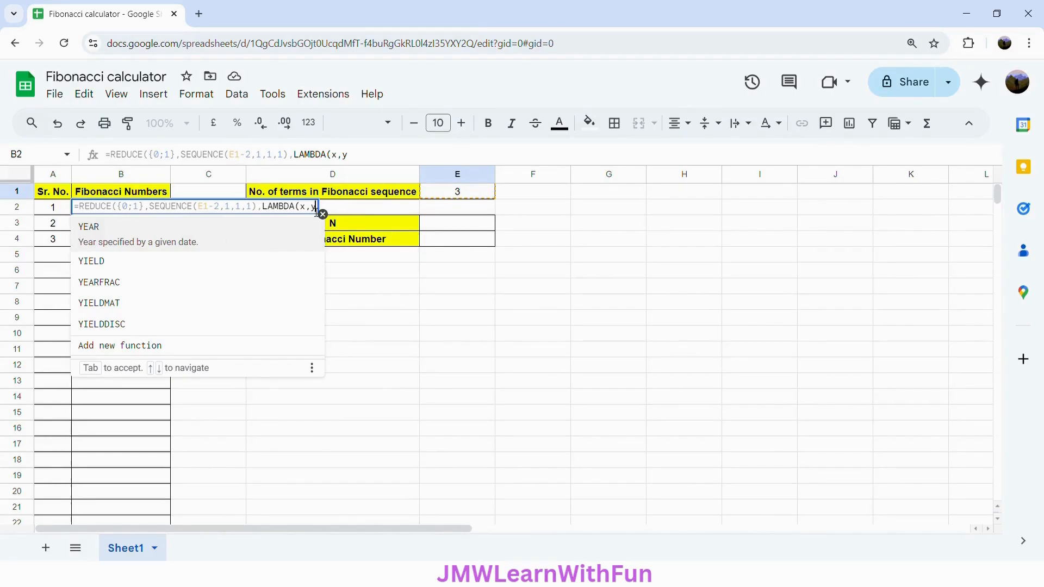
pyautogui.write(',')
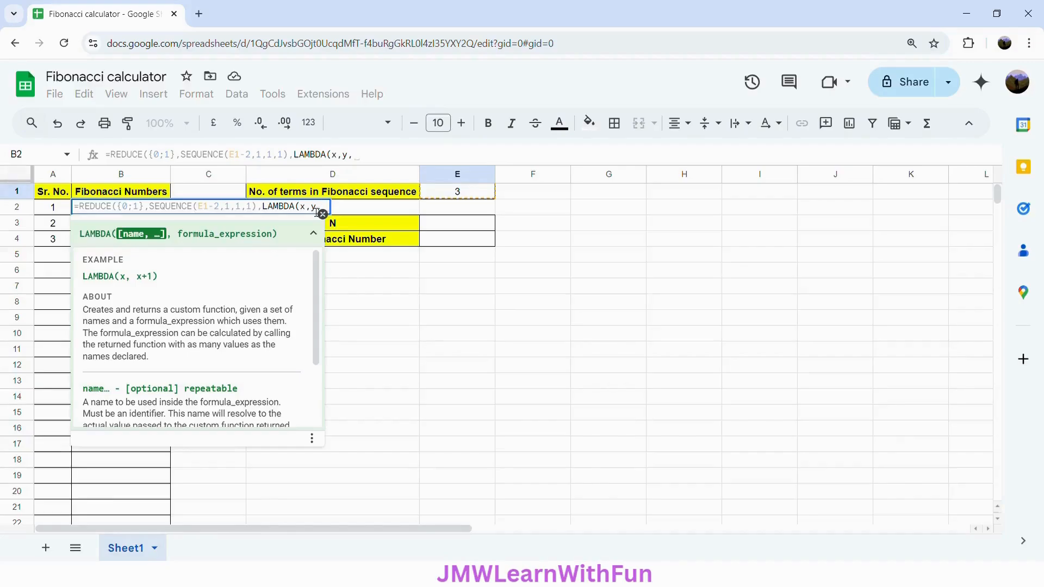
# - Begin a LET expression inside the LAMBDA, defining xa as CHOOSEROWS(x,-1)
pyautogui.write('LET')
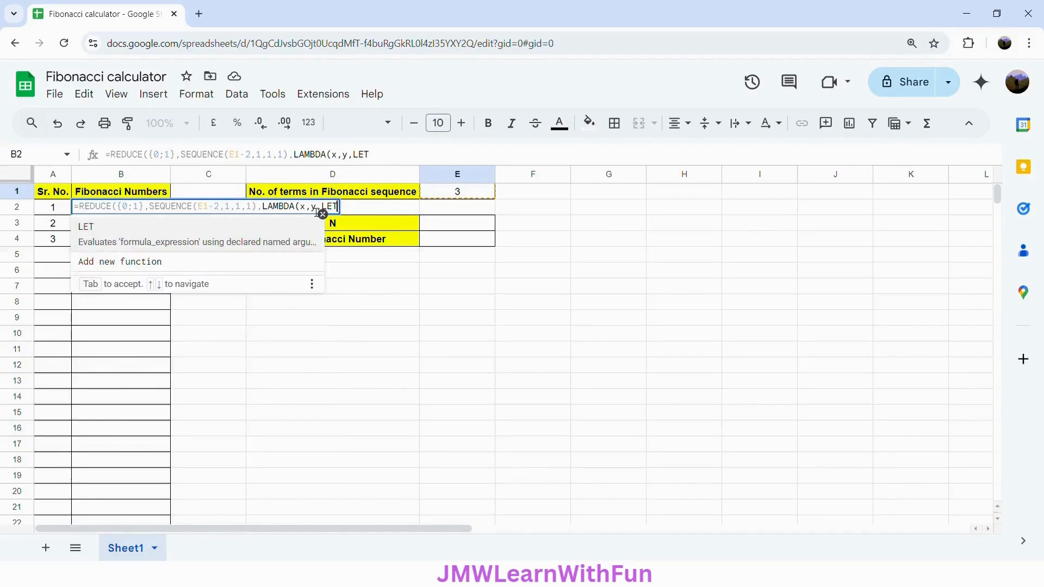
pyautogui.click(184, 249)
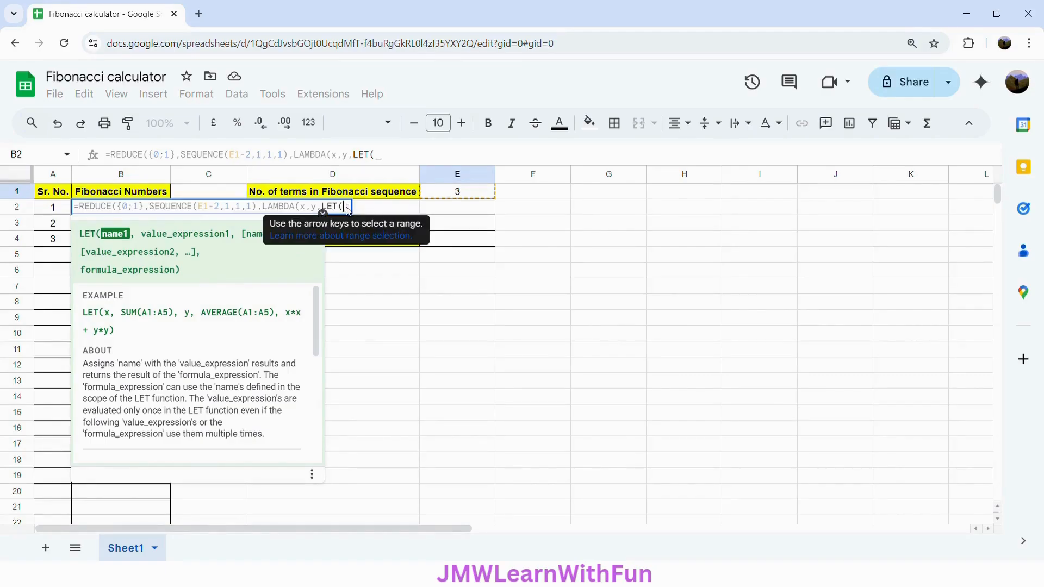
pyautogui.write('xa,')
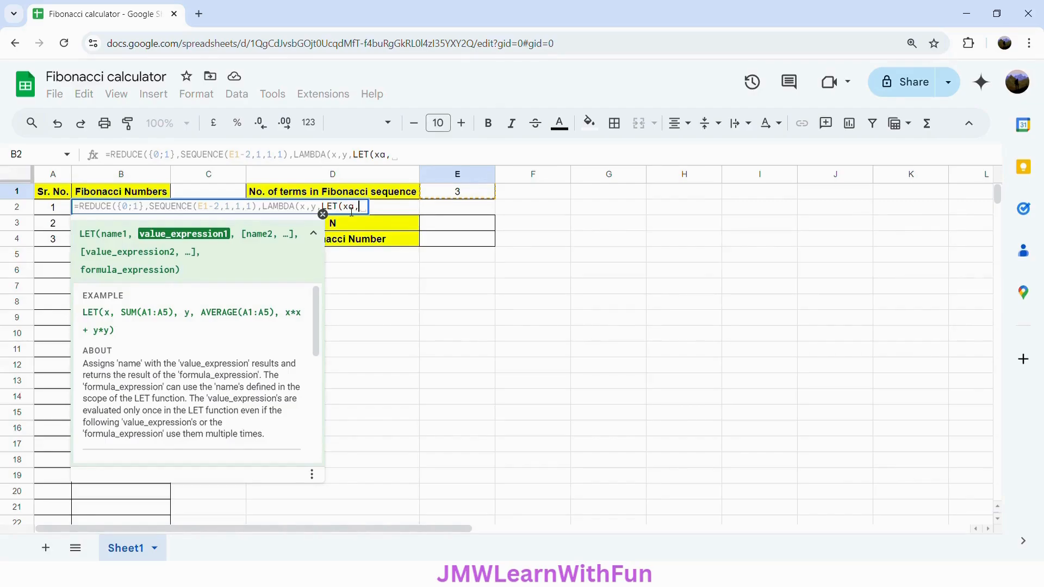
pyautogui.write('C')
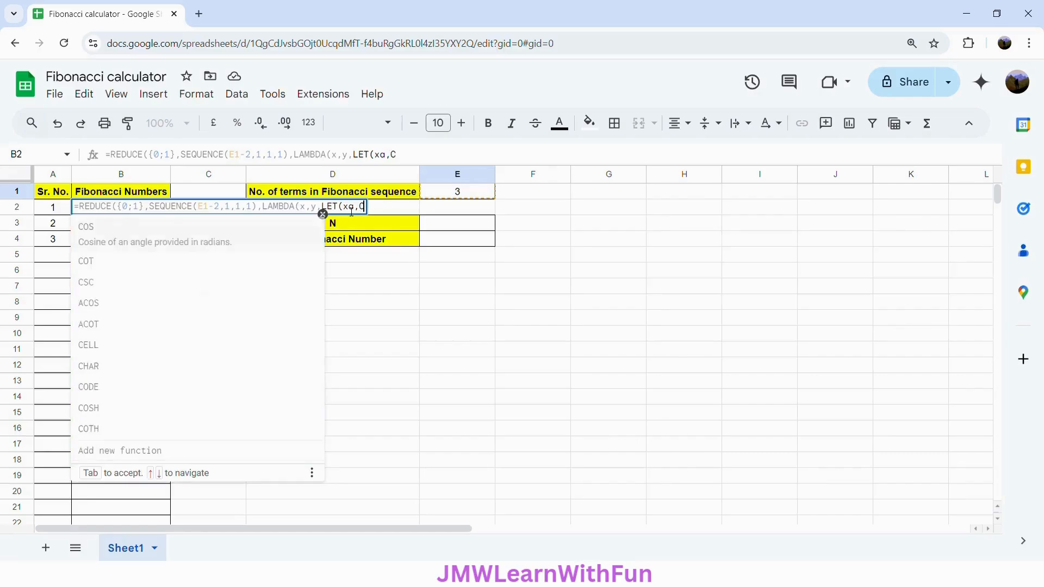
pyautogui.write('HOO')
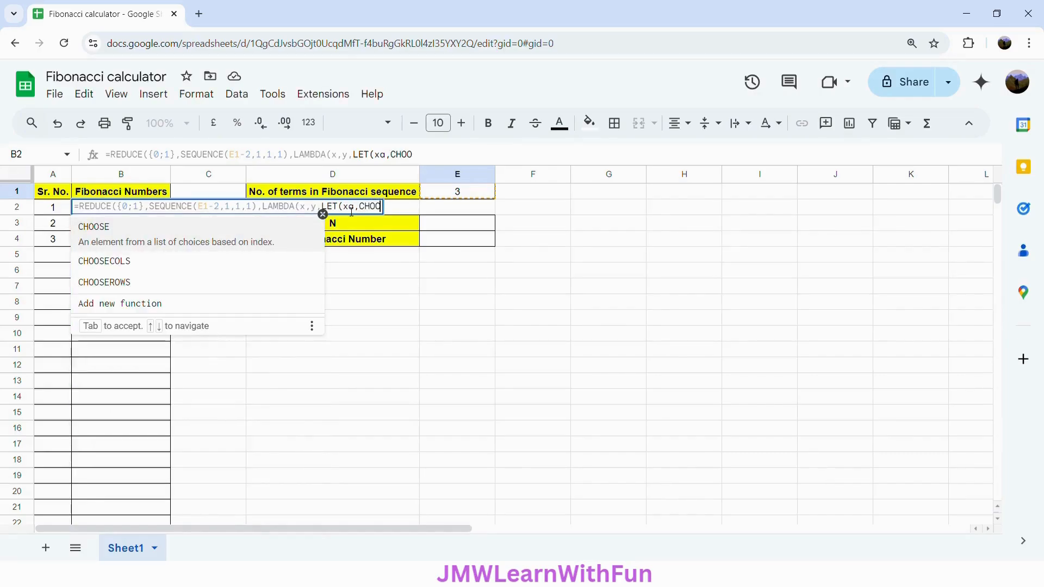
pyautogui.write('SEROWS')
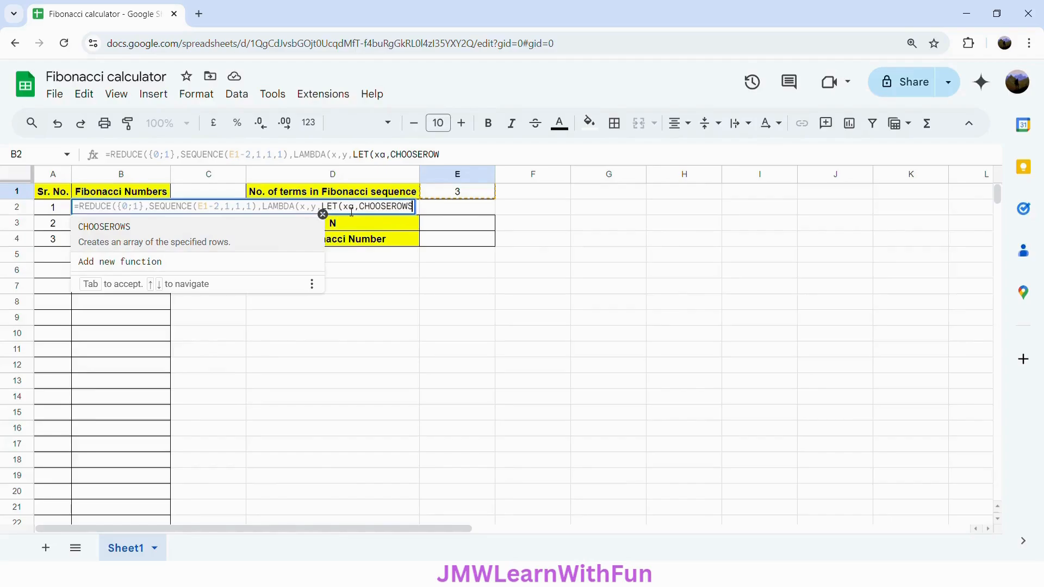
pyautogui.write('(')
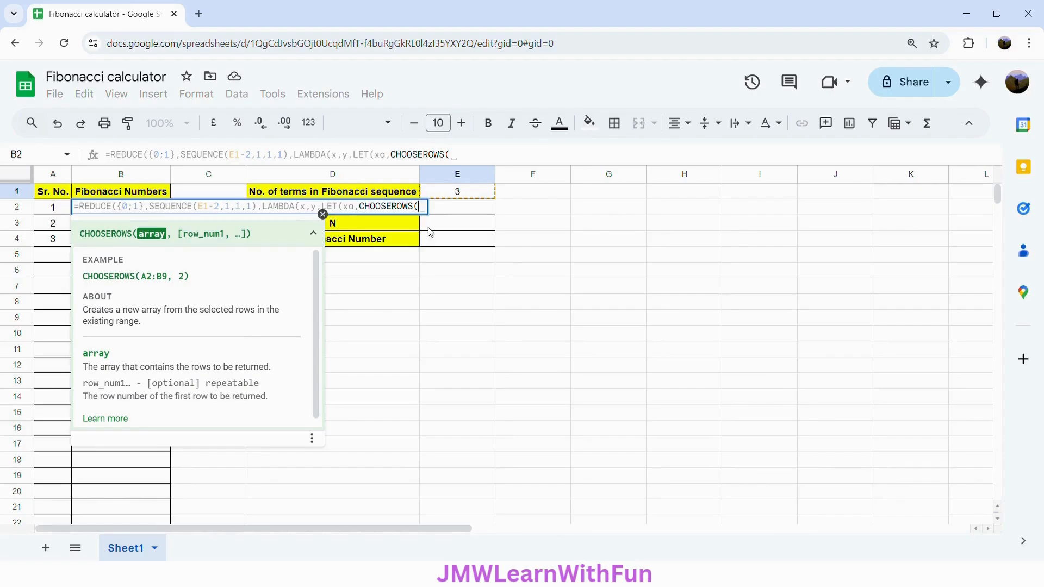
pyautogui.write('x')
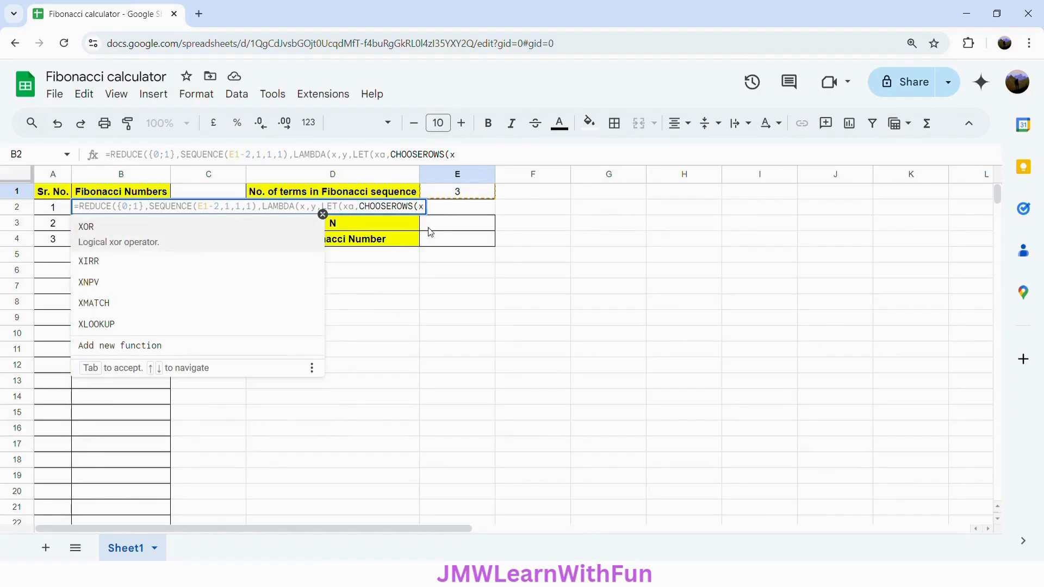
pyautogui.write(',-1')
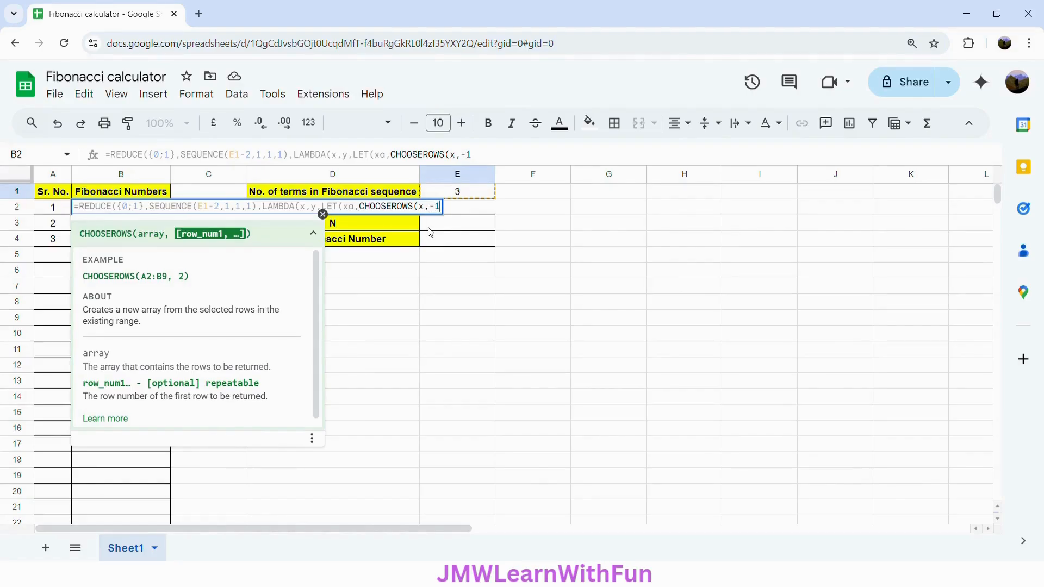
pyautogui.write(')')
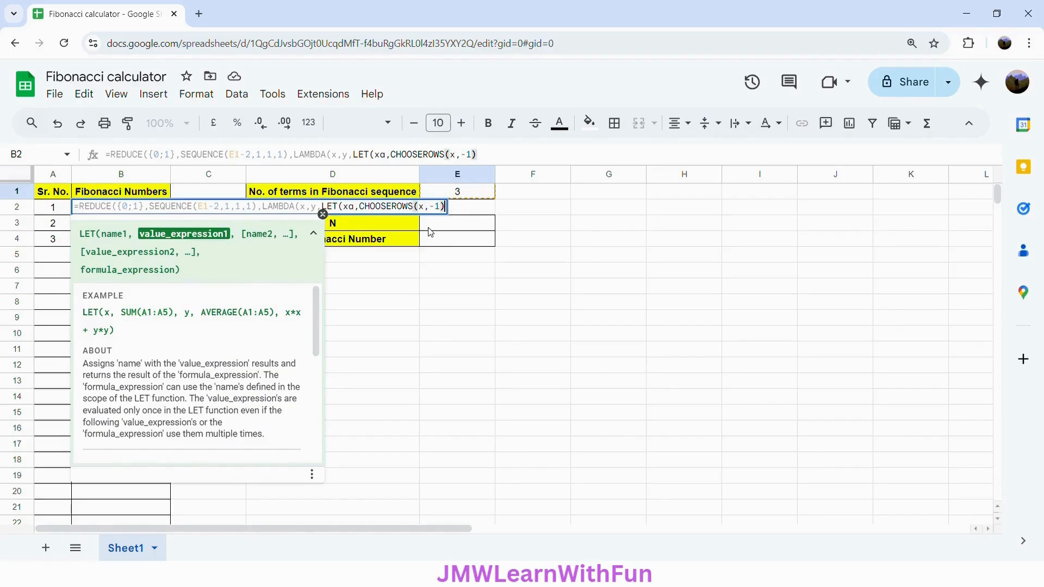
# - Define the second LET name ya as CHOOSEROWS(x,-2)
pyautogui.write(',ya')
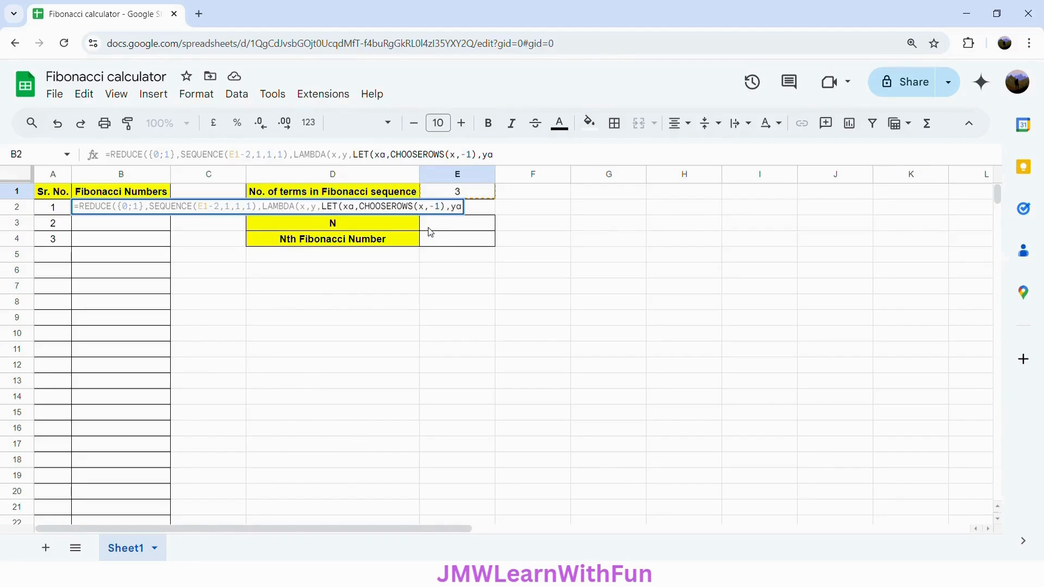
pyautogui.write(',C')
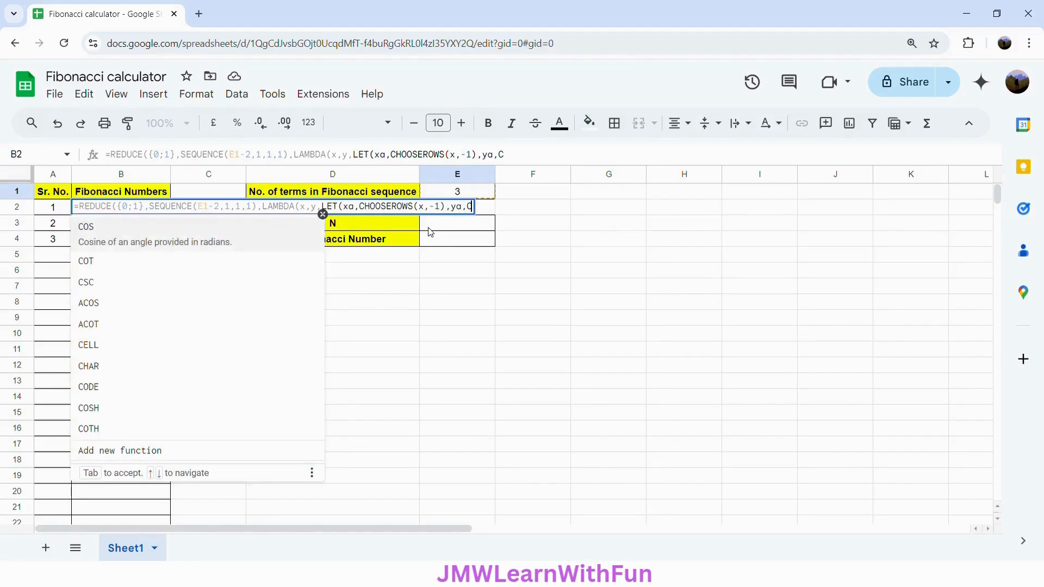
pyautogui.write('HOOSERO')
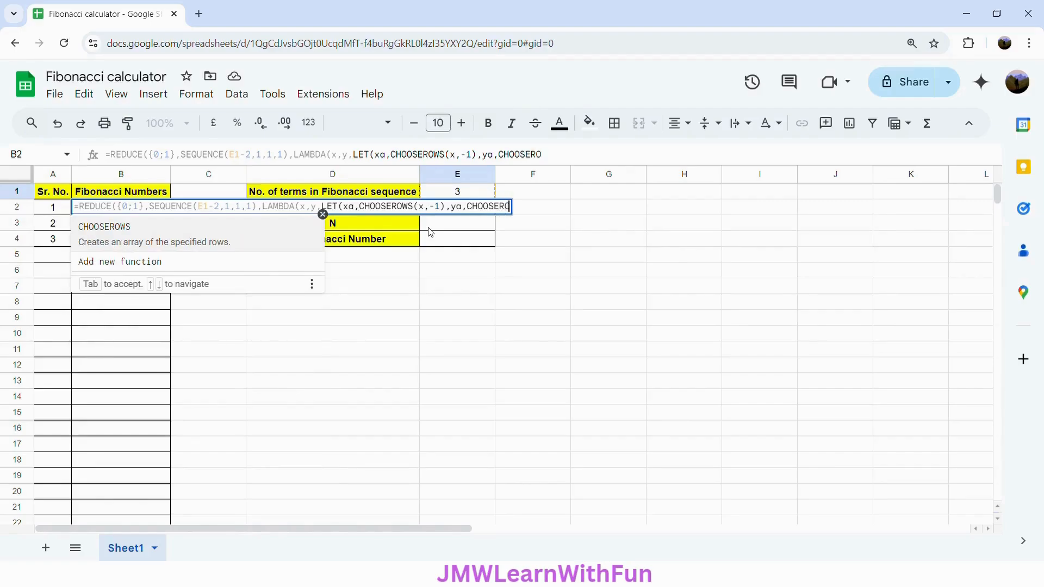
pyautogui.write('WS(')
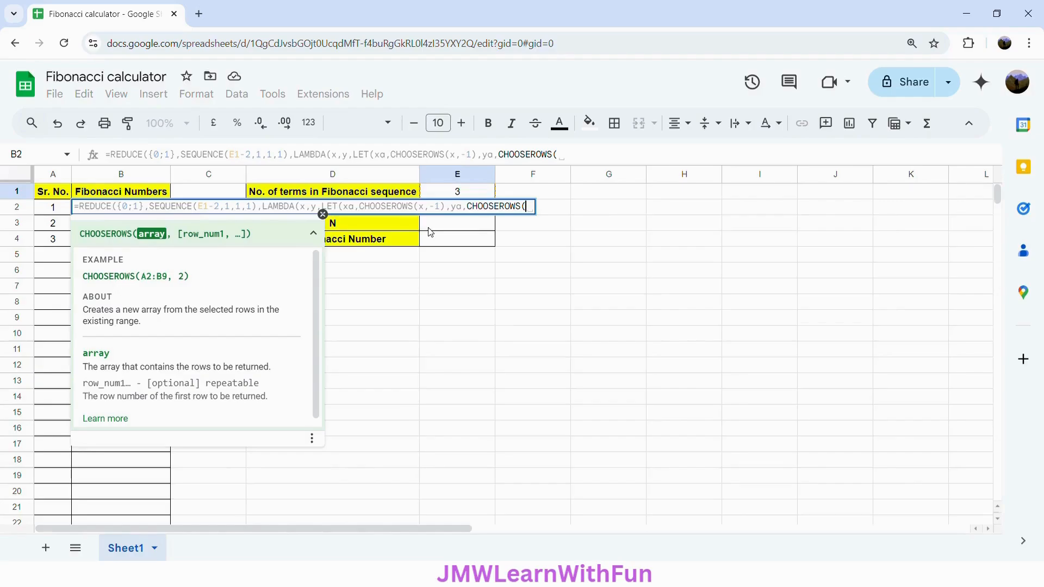
pyautogui.write('x')
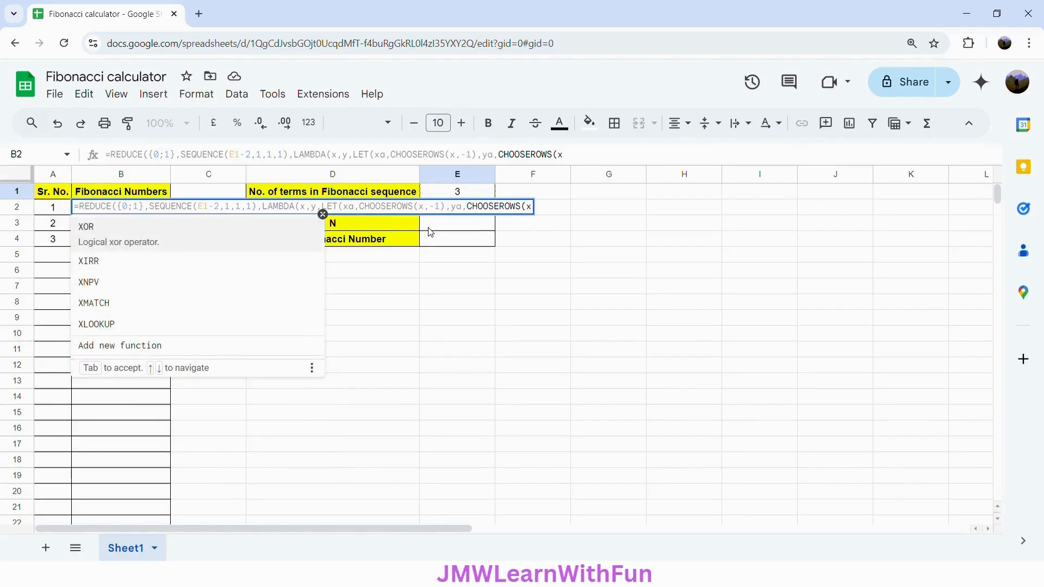
pyautogui.write(',-')
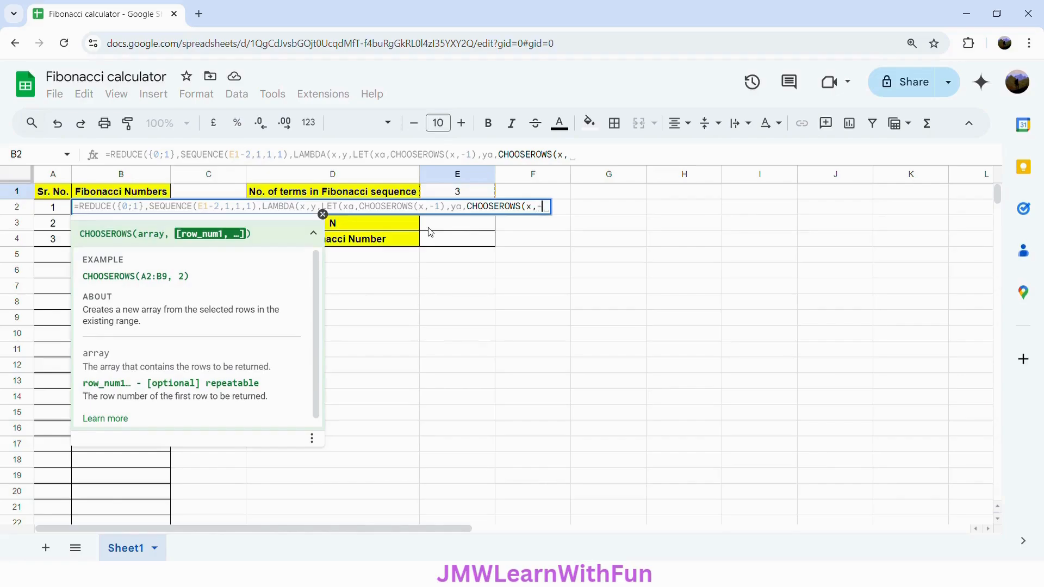
pyautogui.write('2')
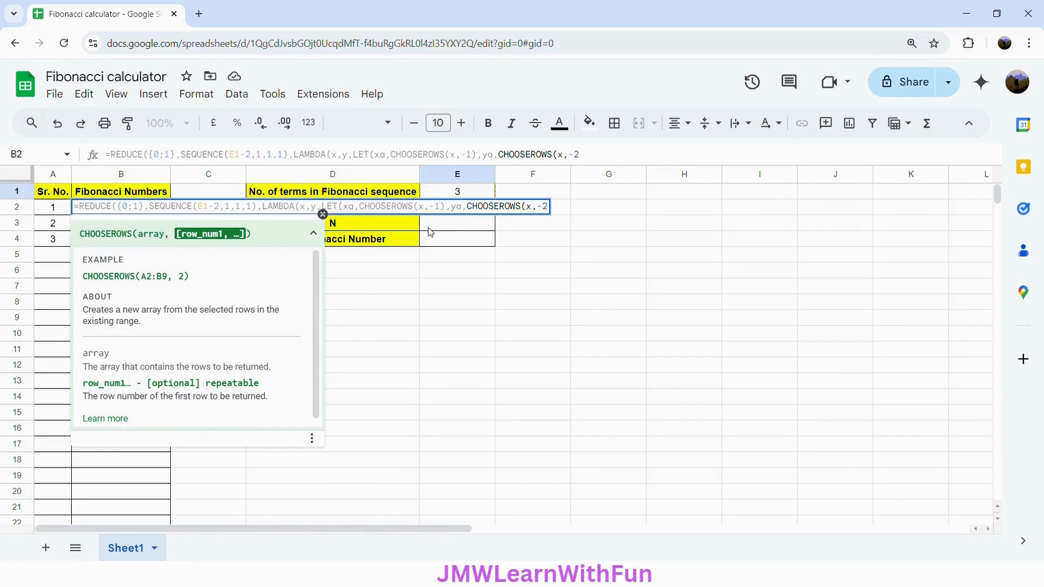
pyautogui.write(')')
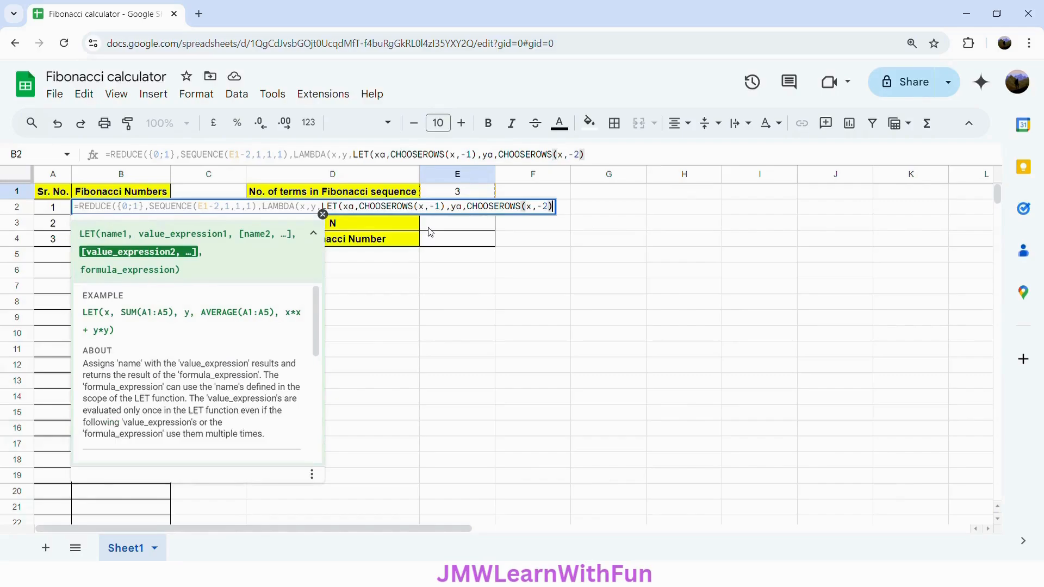
pyautogui.write(',')
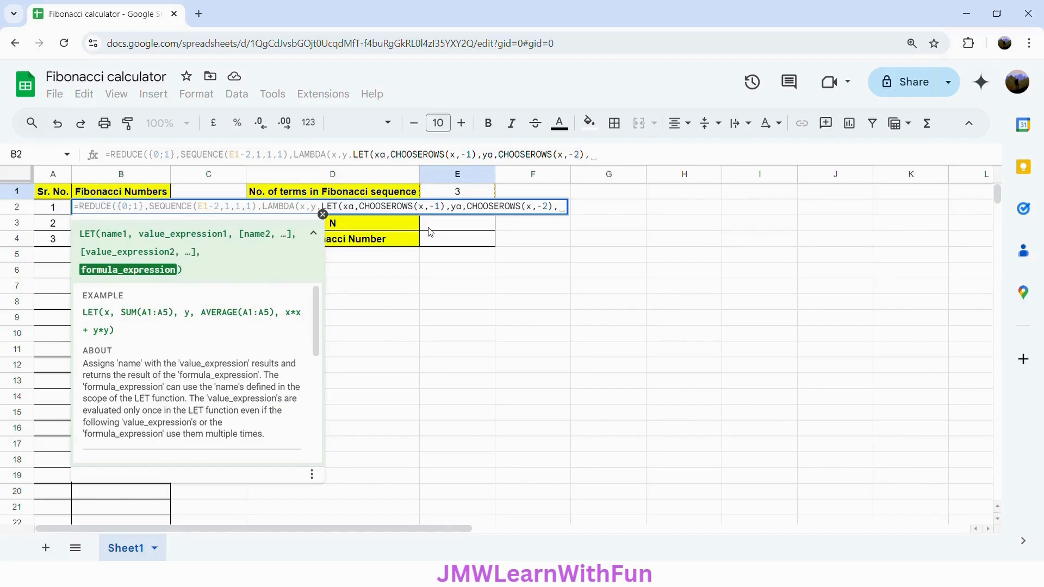
# - Complete the LET with VSTACK(x,xa+ya), close all open brackets and commit the REDUCE formula in B2
pyautogui.write('VSTA')
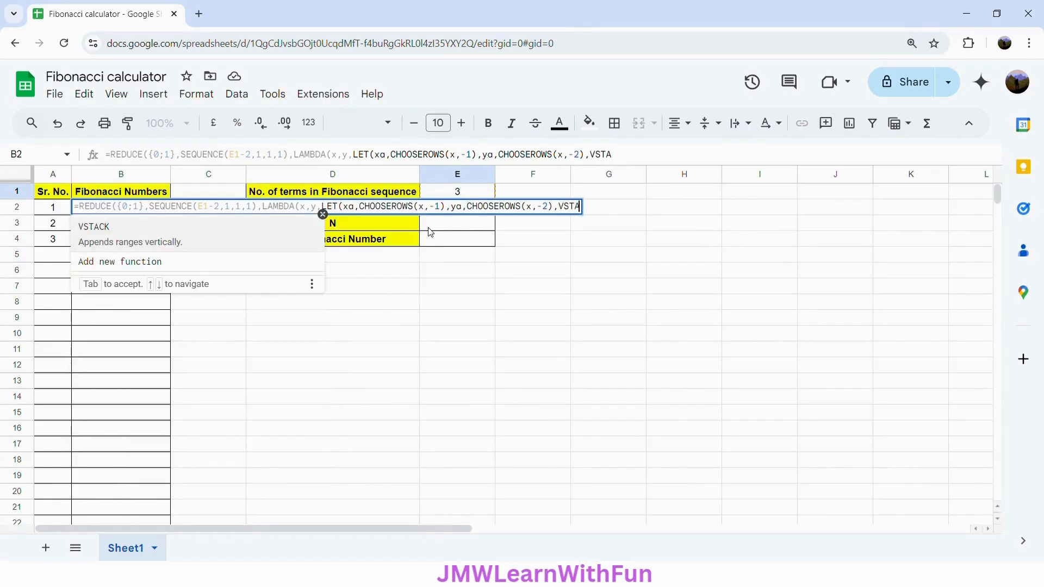
pyautogui.write('CK(')
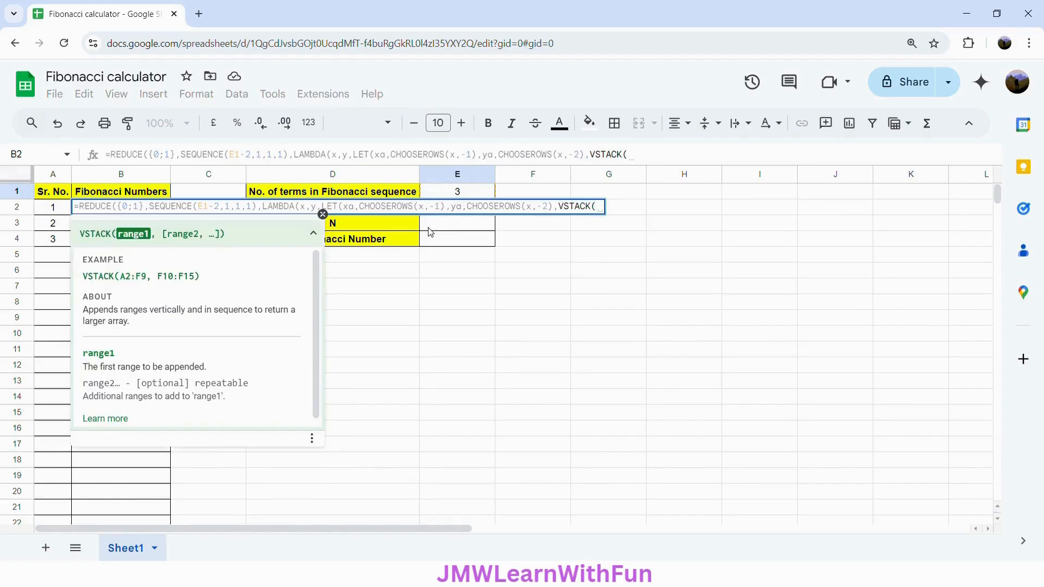
pyautogui.write('x,')
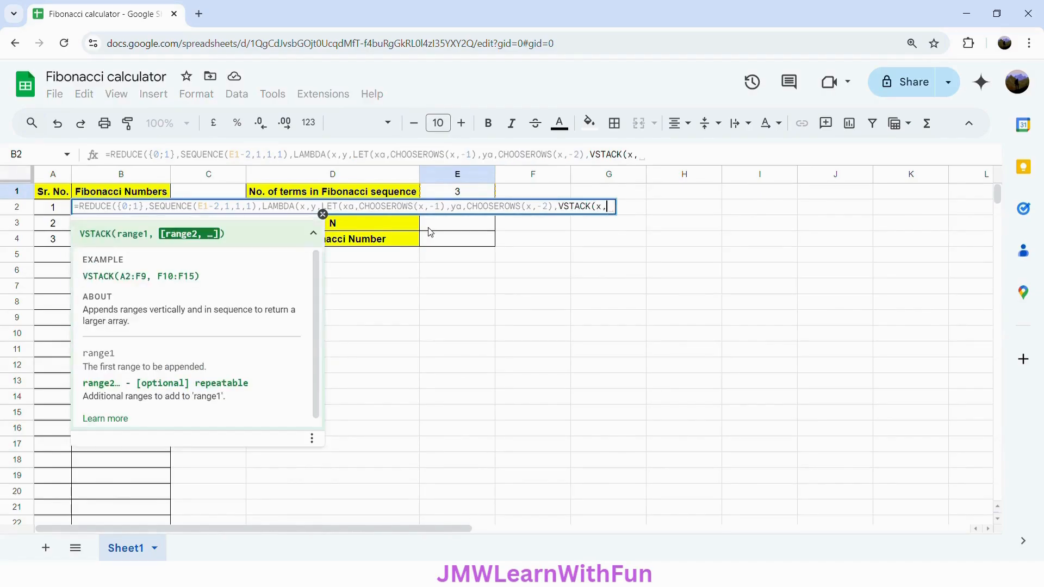
pyautogui.write('xa+ya')
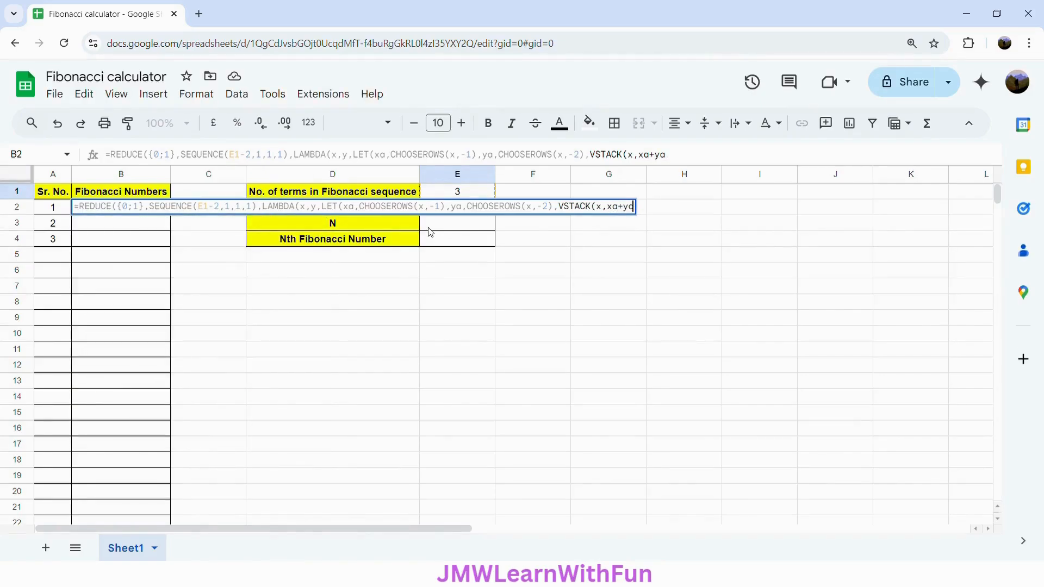
pyautogui.write('))')
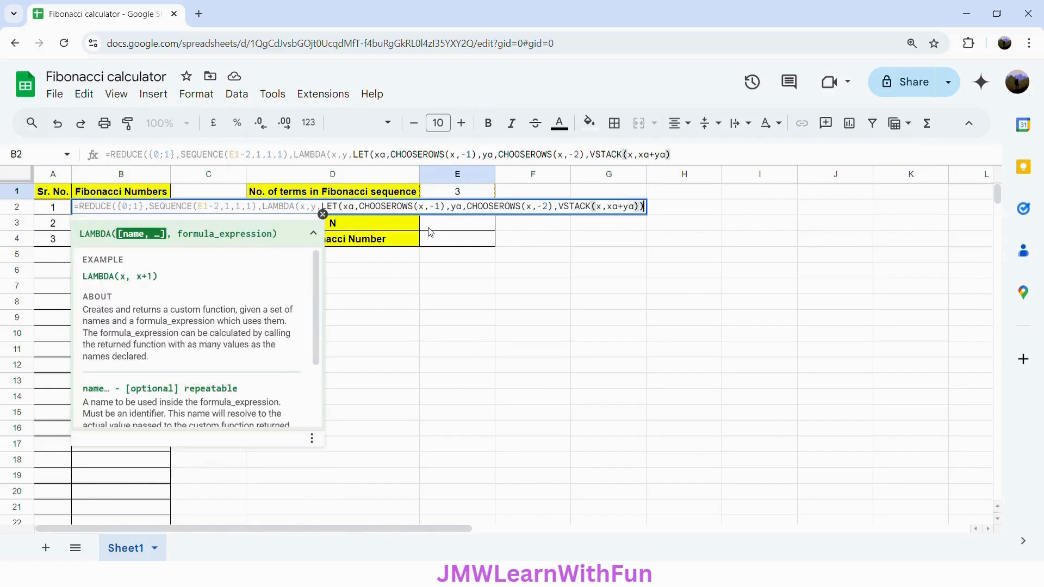
pyautogui.write(')')
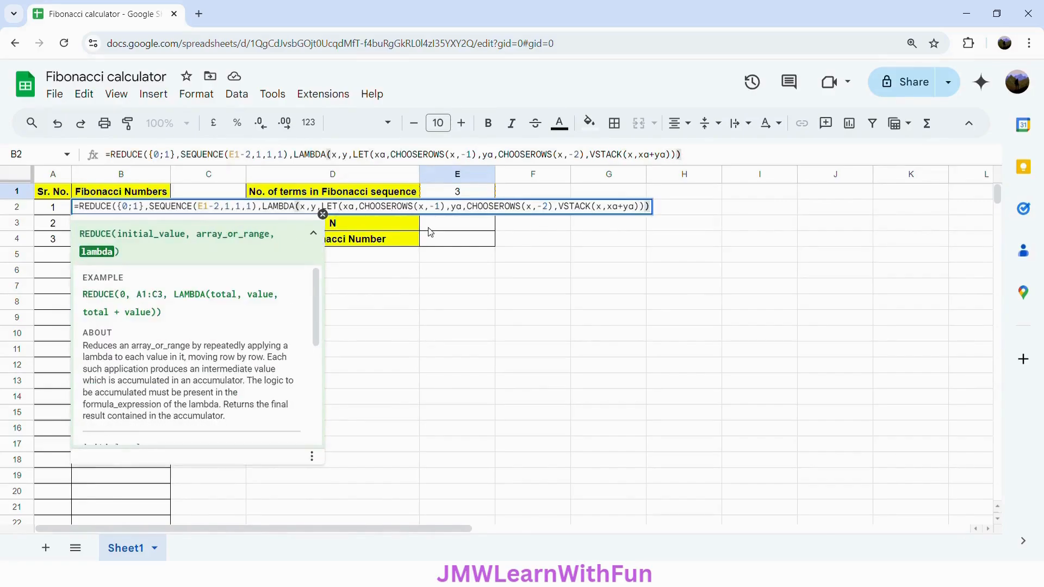
pyautogui.write(')')
pyautogui.press('Return')
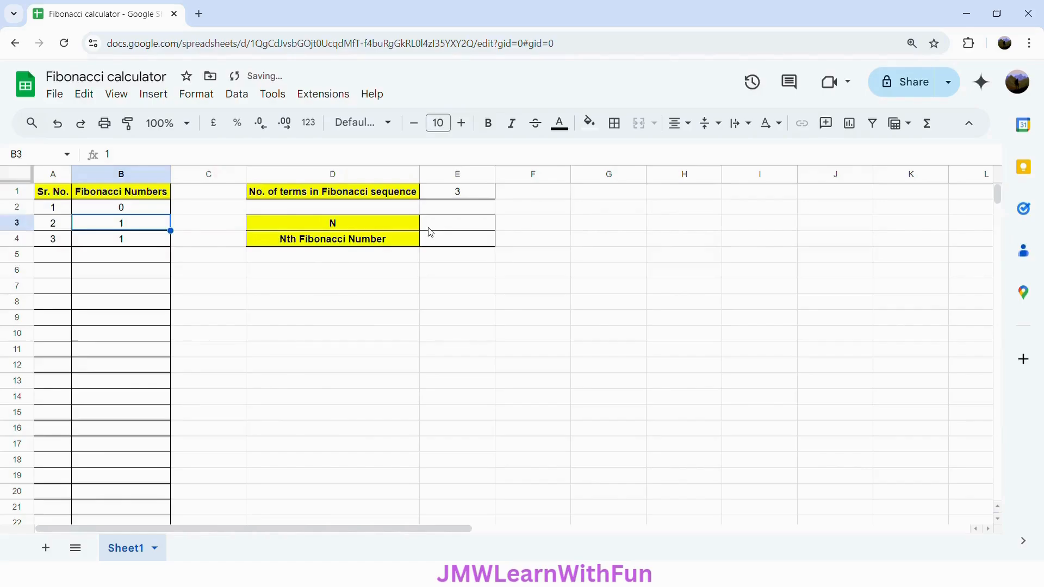
# - Inspect the generated terms in B2:B4 and set the number of Fibonacci terms in E1 to 4
pyautogui.click(146, 212)
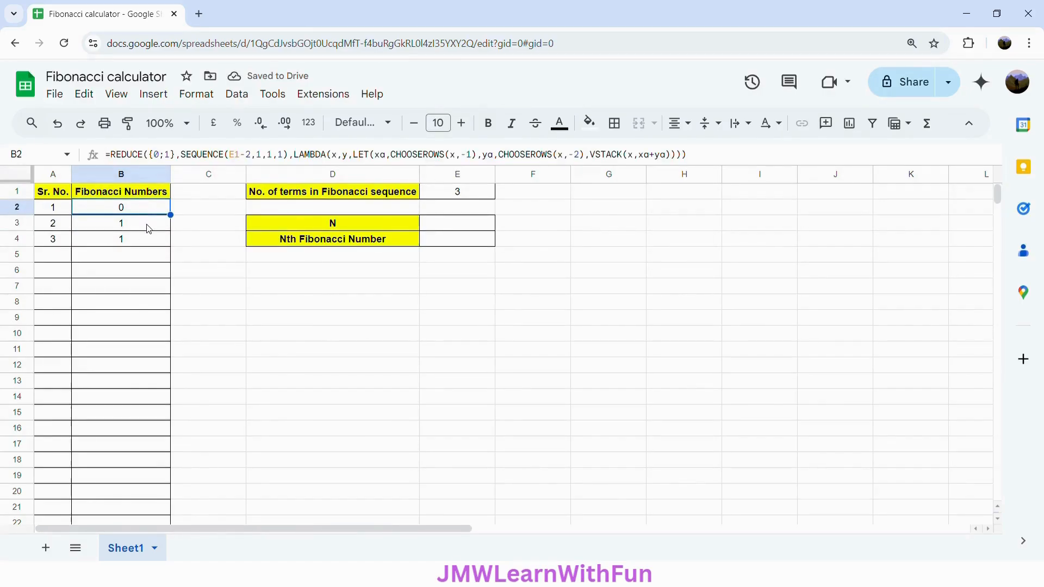
pyautogui.click(148, 228)
pyautogui.click(147, 243)
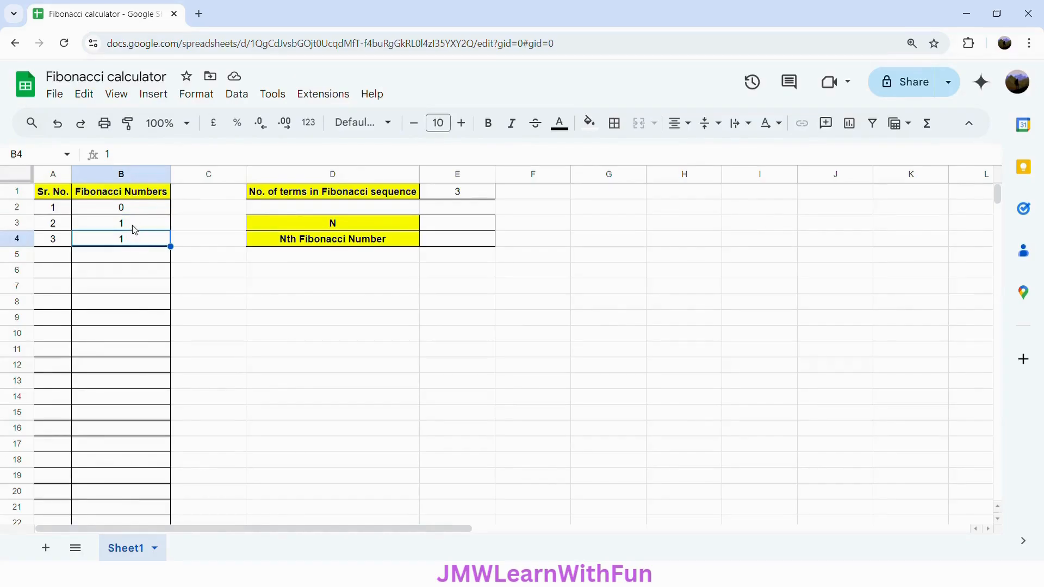
pyautogui.click(466, 199)
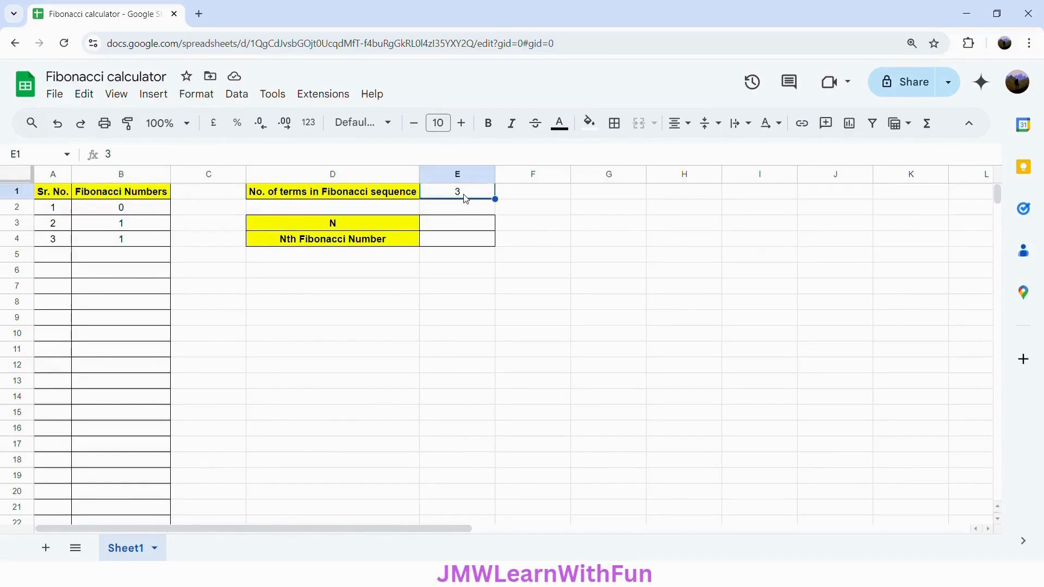
pyautogui.write('4')
pyautogui.press('Return')
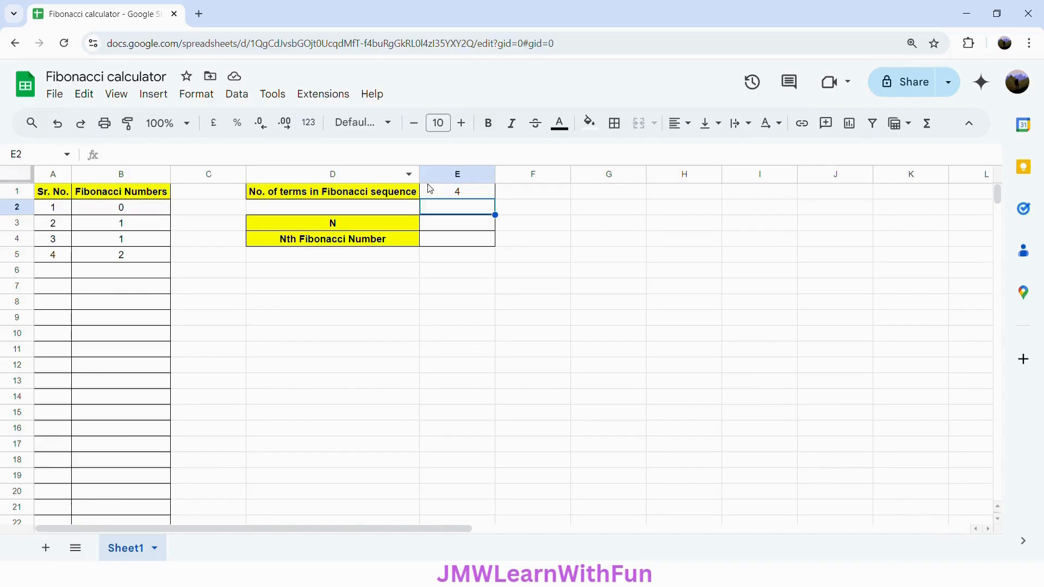
# - Test the number of Fibonacci terms in E1 with 5 and finally set it to 10
pyautogui.click(443, 196)
pyautogui.write('5')
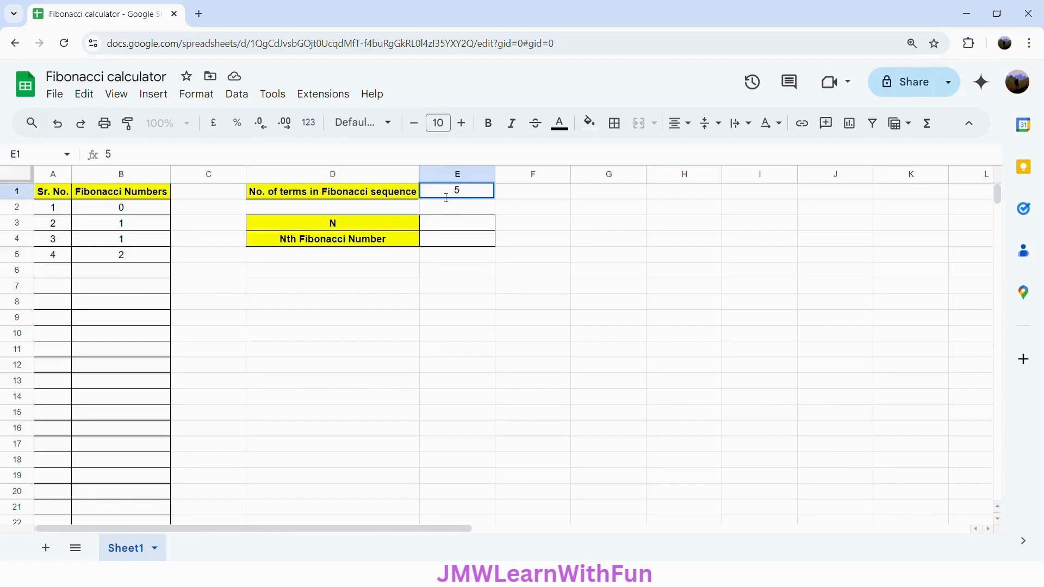
pyautogui.press('Return')
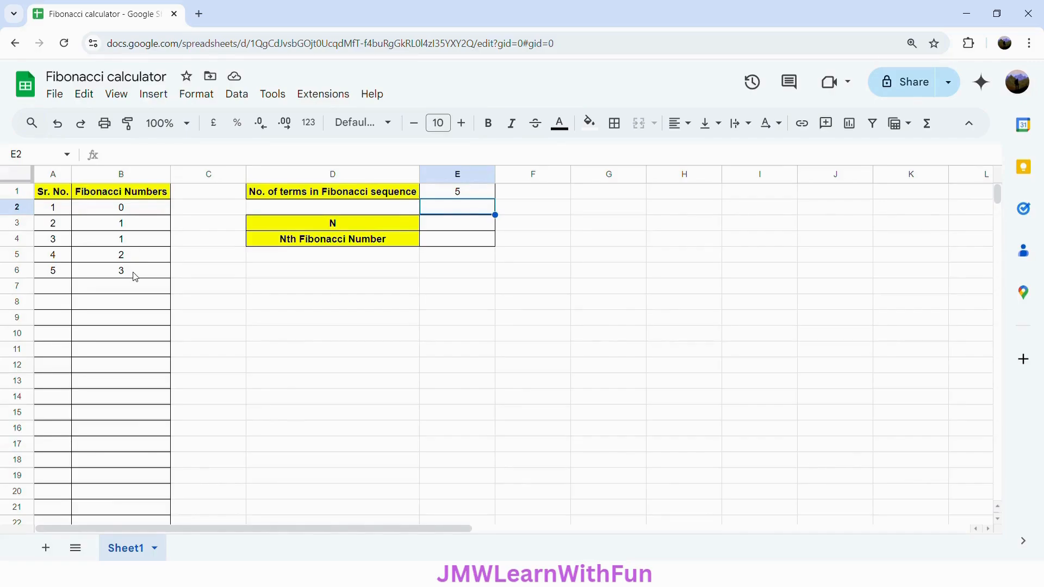
pyautogui.click(452, 194)
pyautogui.write('10')
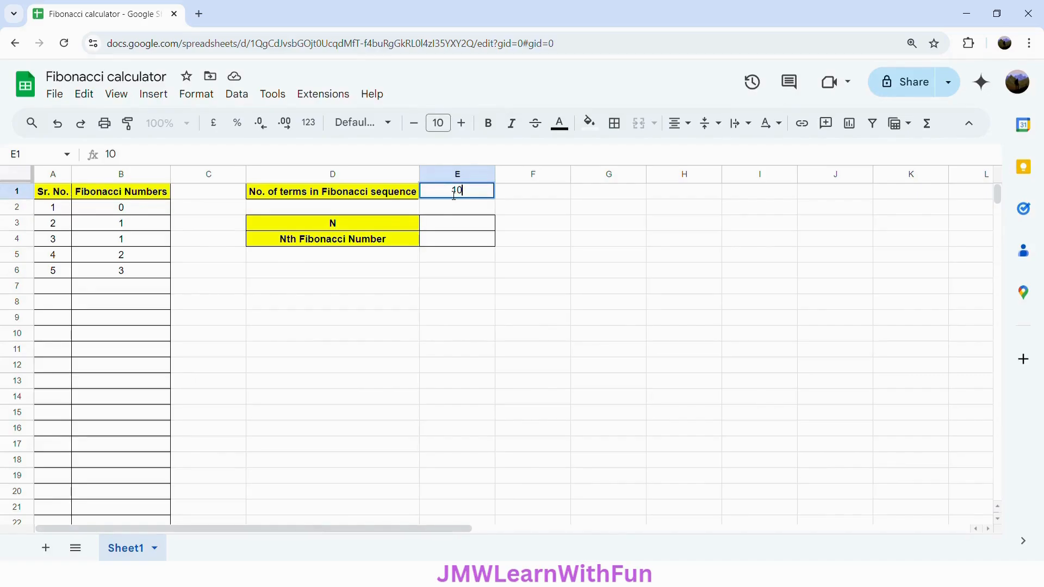
pyautogui.press('Return')
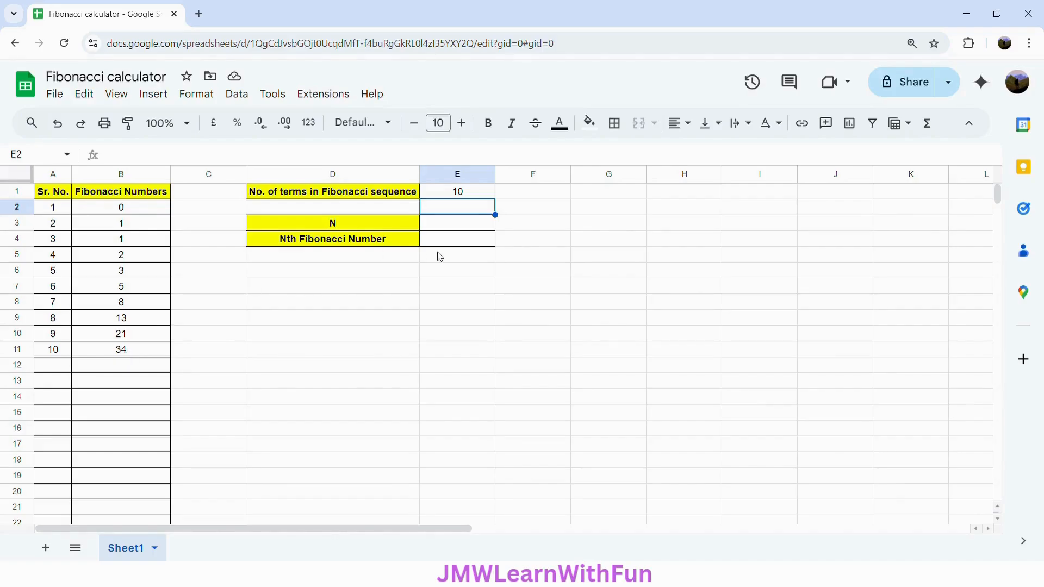
# - Set N in E3 to 5 as the position of the Fibonacci number to look up
pyautogui.click(445, 228)
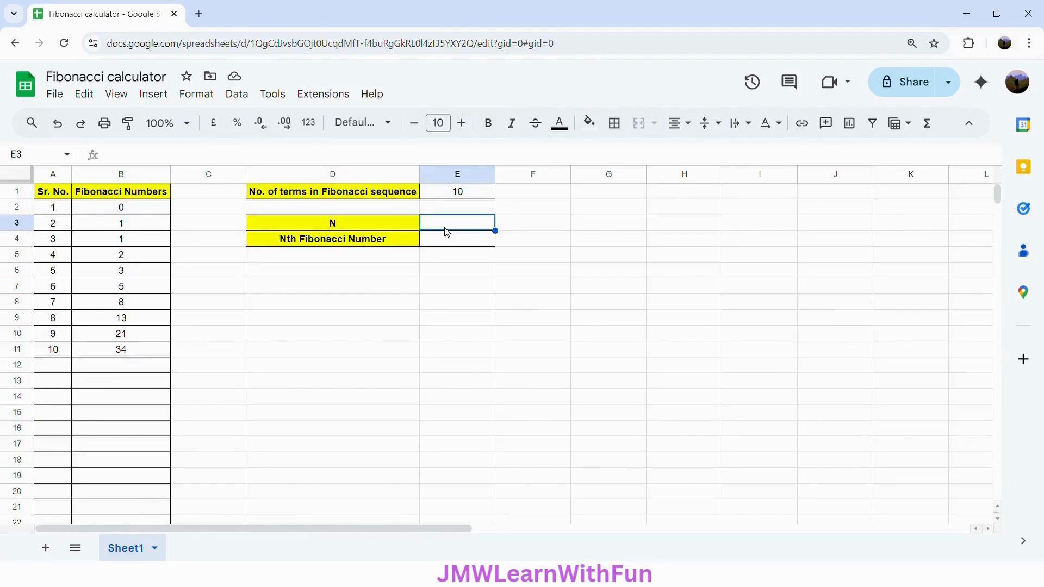
pyautogui.write('5')
pyautogui.click(344, 245)
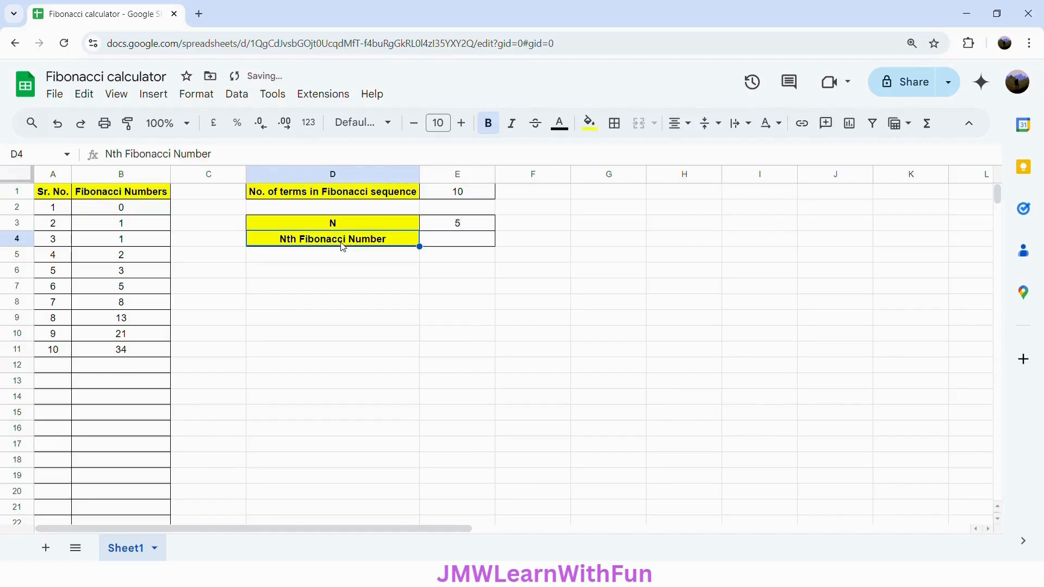
# - Begin the Nth Fibonacci Number formula in E4 with INDIRECT and a CONCAT function nested inside it
pyautogui.click(451, 246)
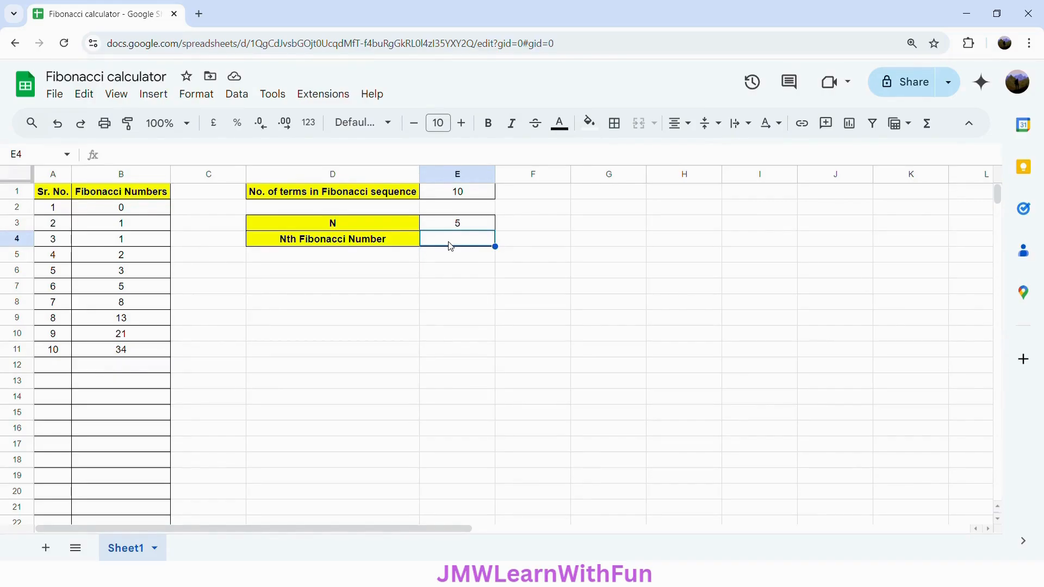
pyautogui.write('=')
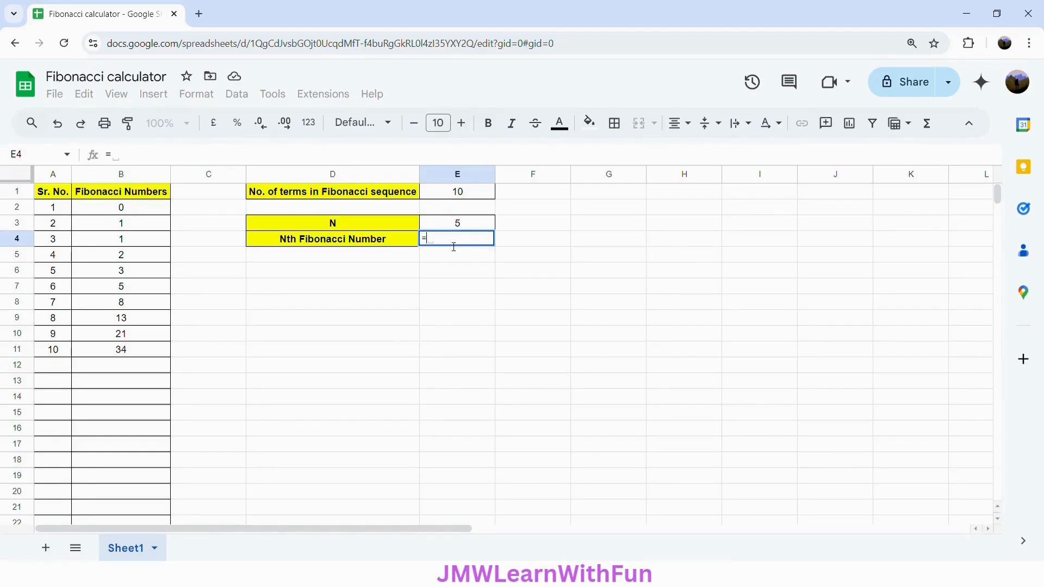
pyautogui.write('INDI')
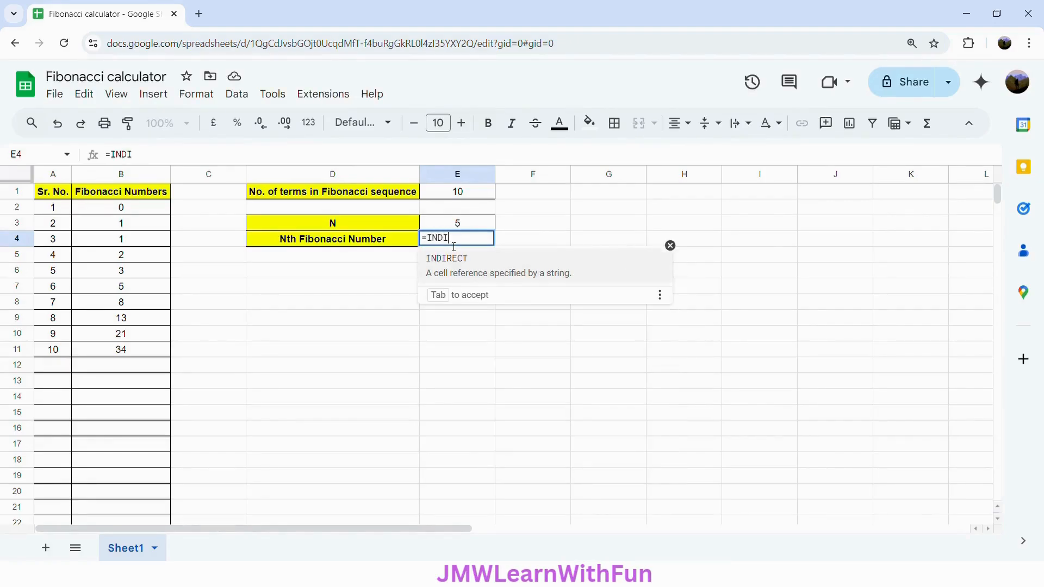
pyautogui.write('RECT')
pyautogui.click(558, 278)
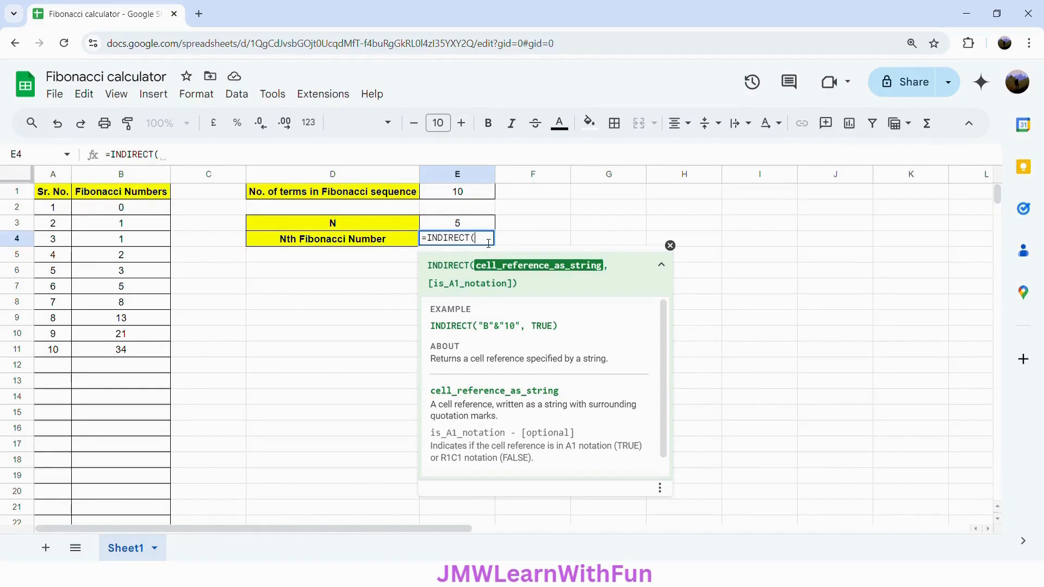
pyautogui.write('C')
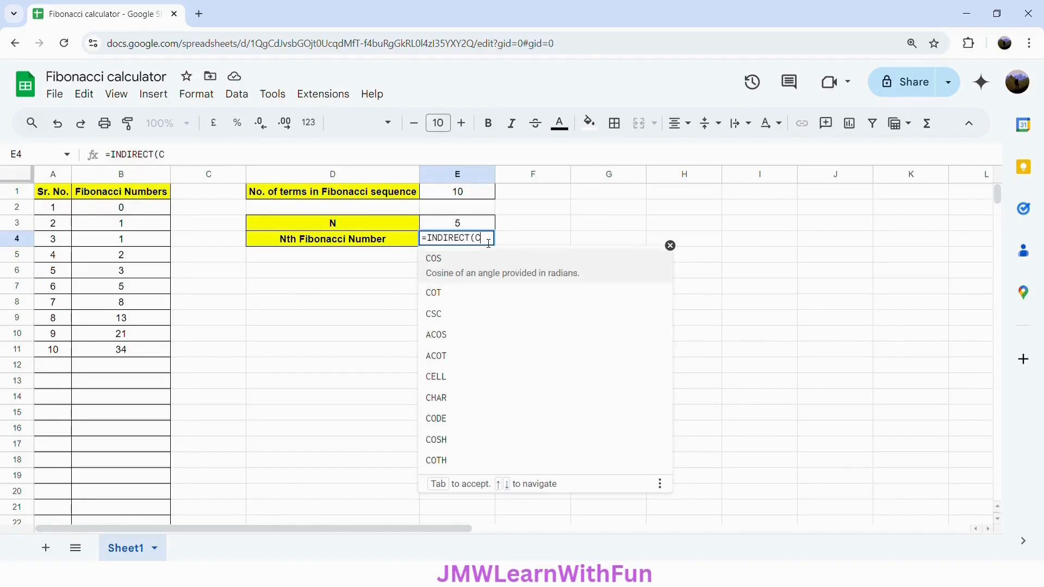
pyautogui.write('ONCAT')
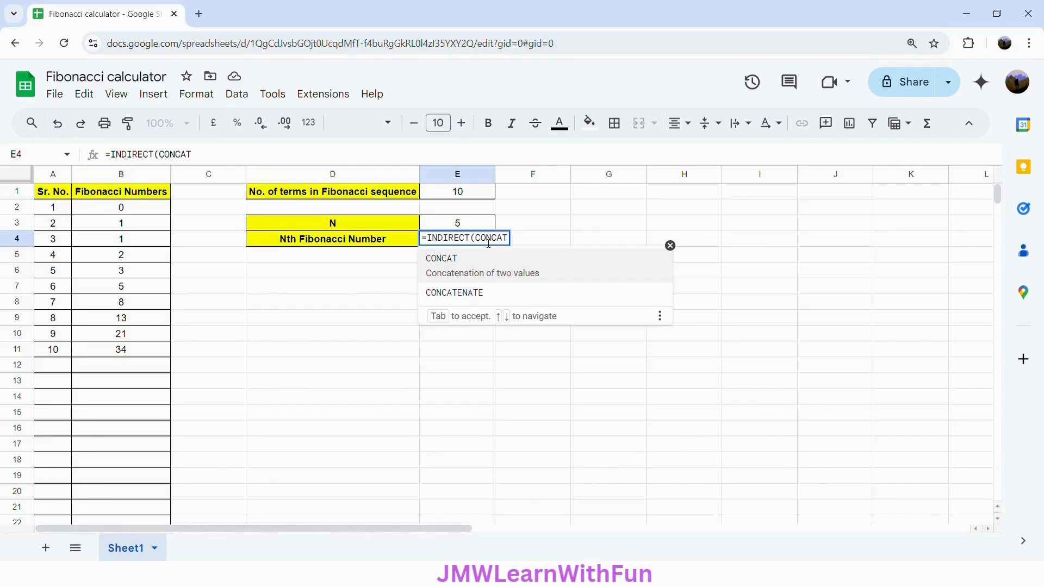
pyautogui.write('(')
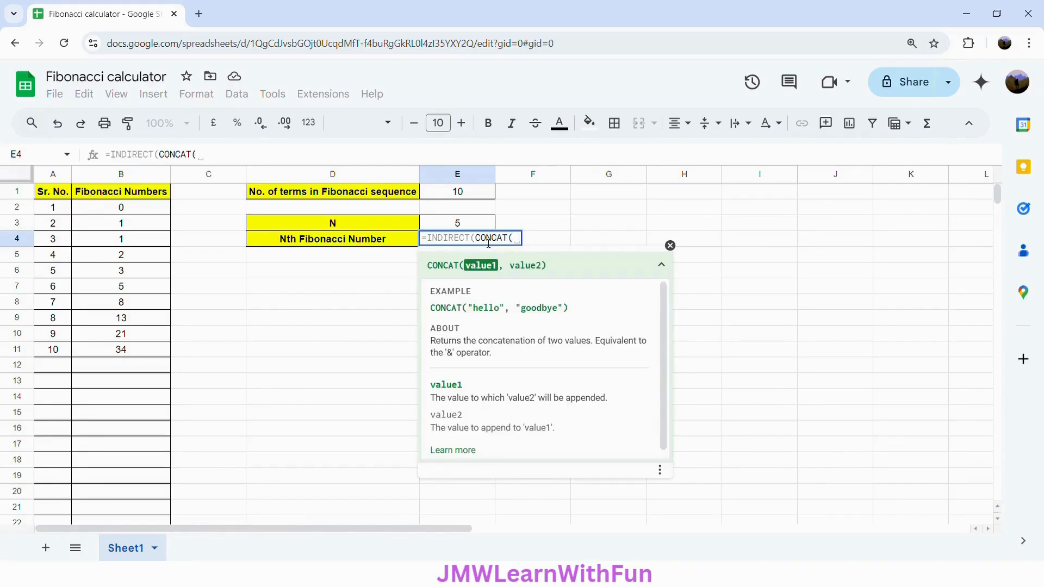
# - Give CONCAT the values "B" and E3+1, close both brackets and commit the INDIRECT formula in E4
pyautogui.write('"B"')
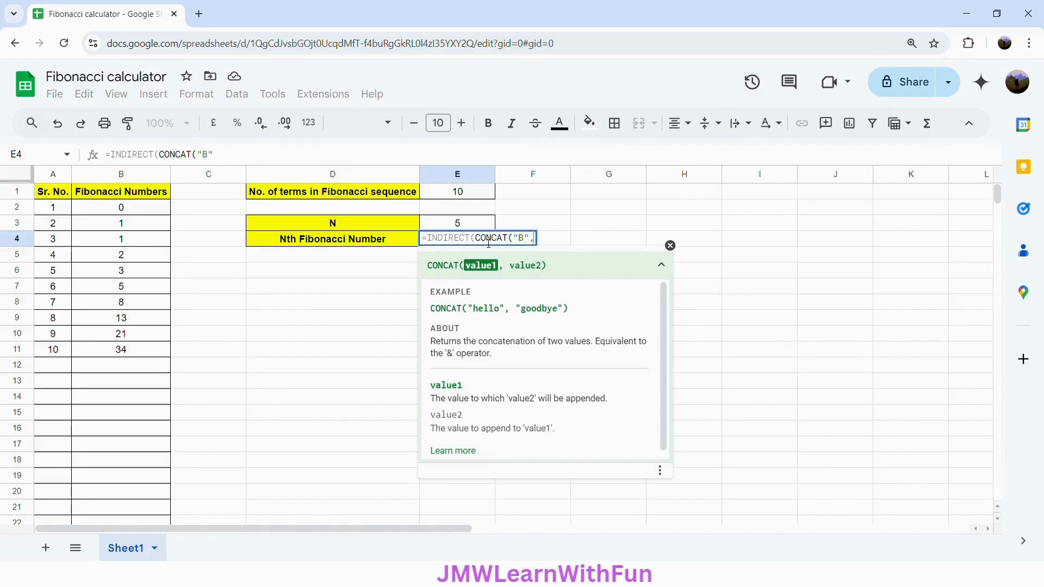
pyautogui.write(',')
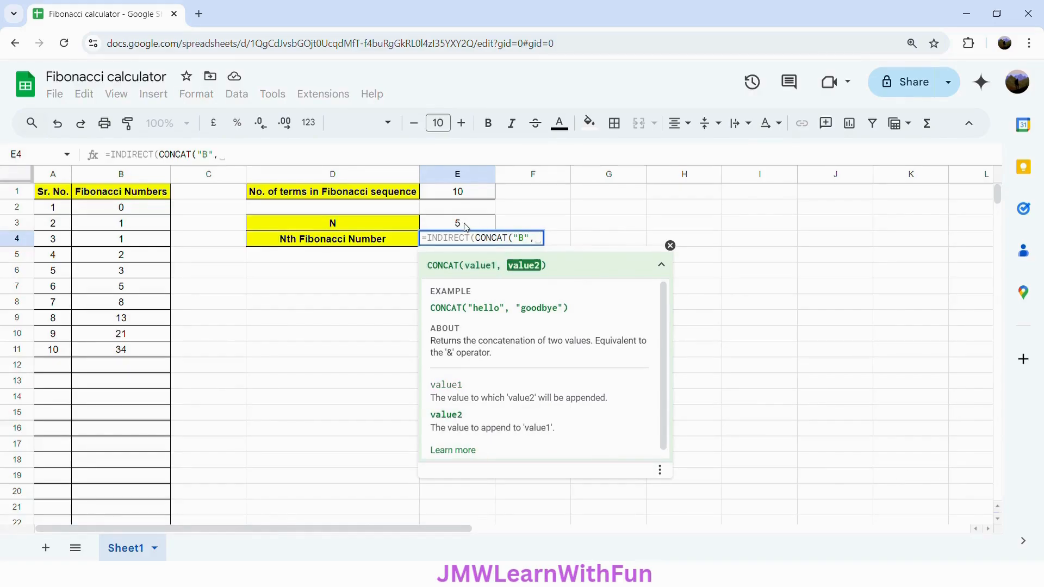
pyautogui.click(465, 225)
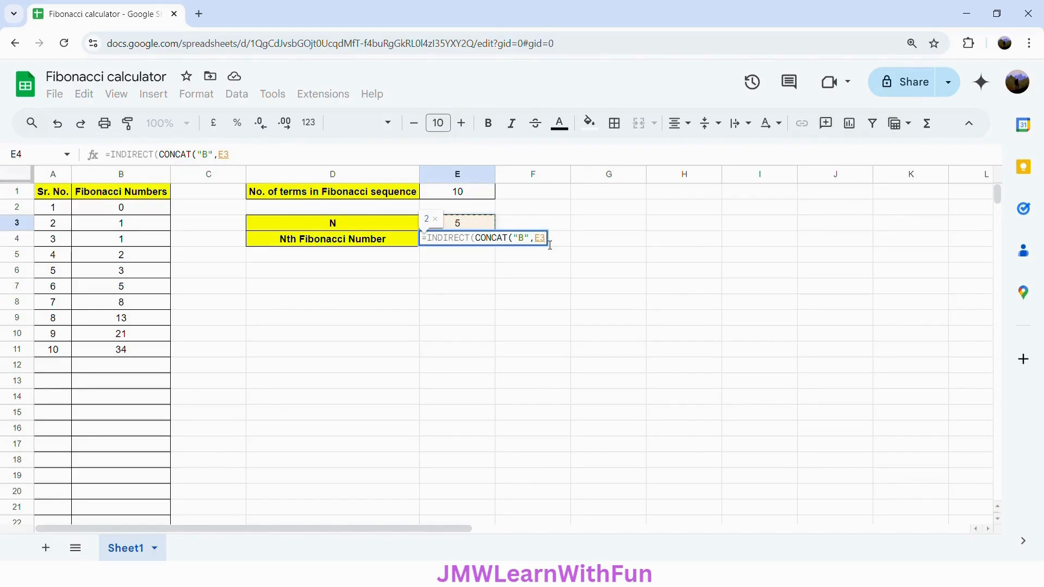
pyautogui.write('+')
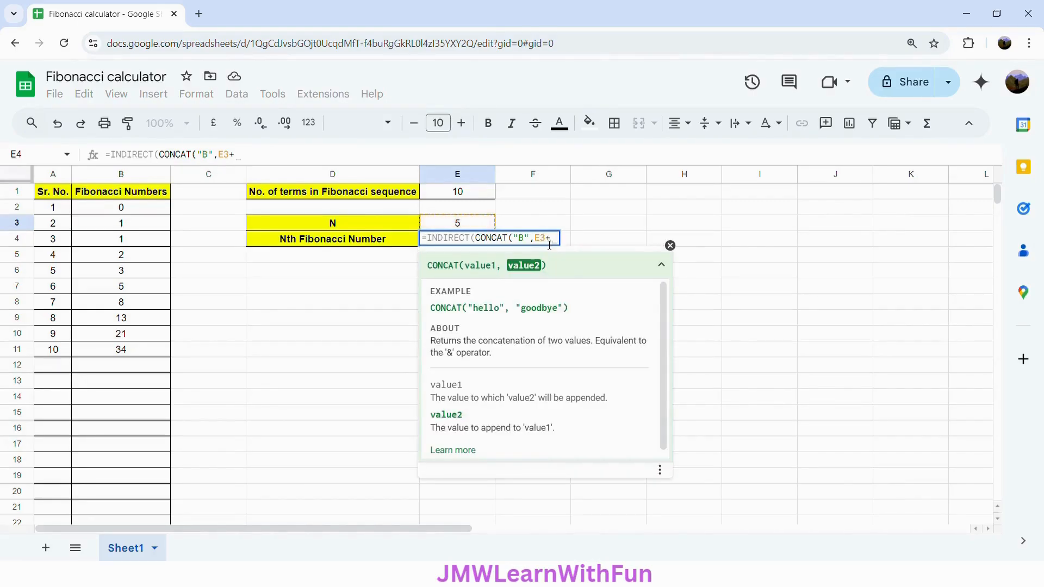
pyautogui.write('1')
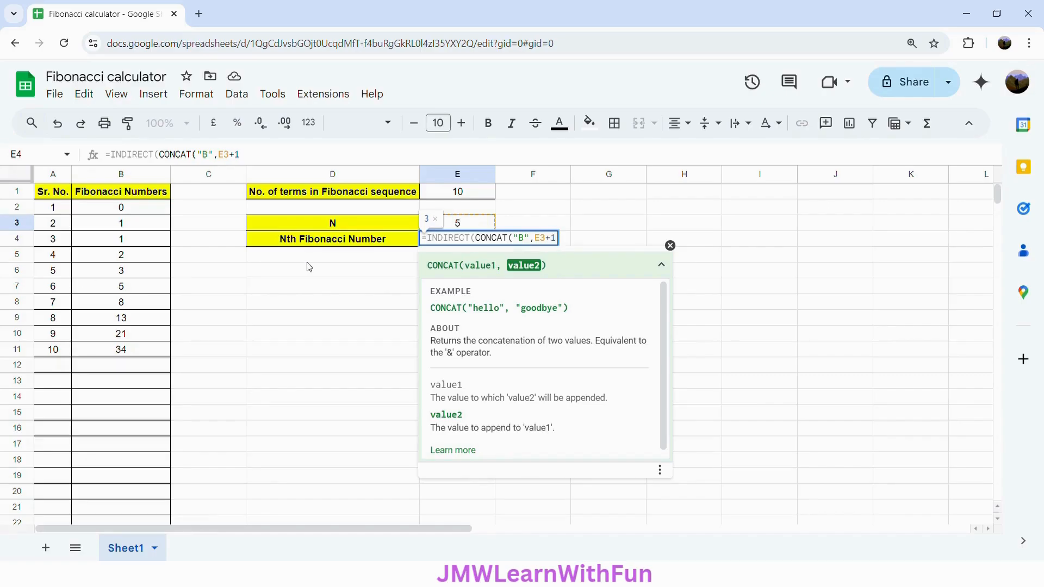
pyautogui.write(')')
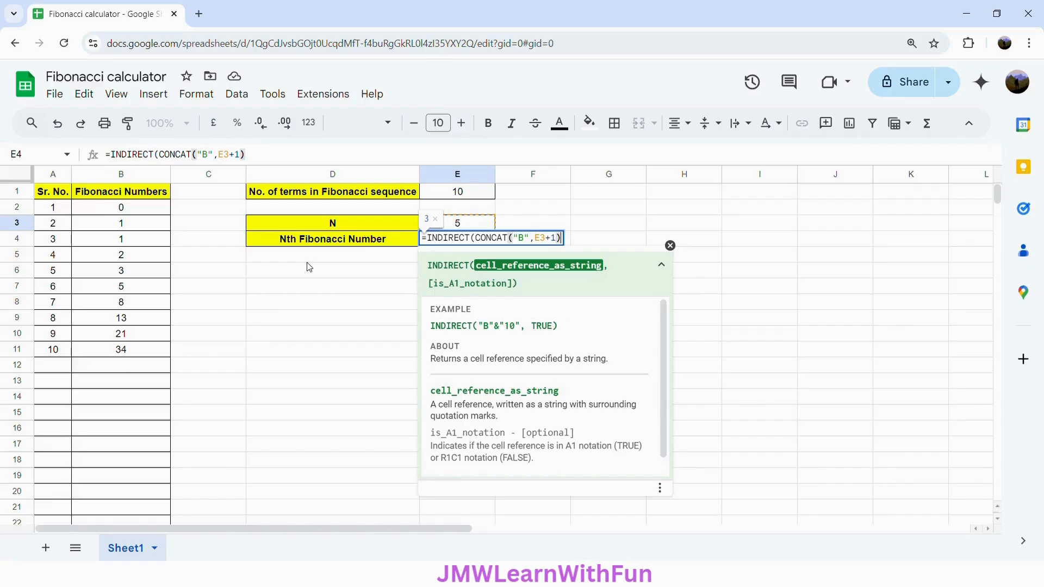
pyautogui.write(')')
pyautogui.press('Return')
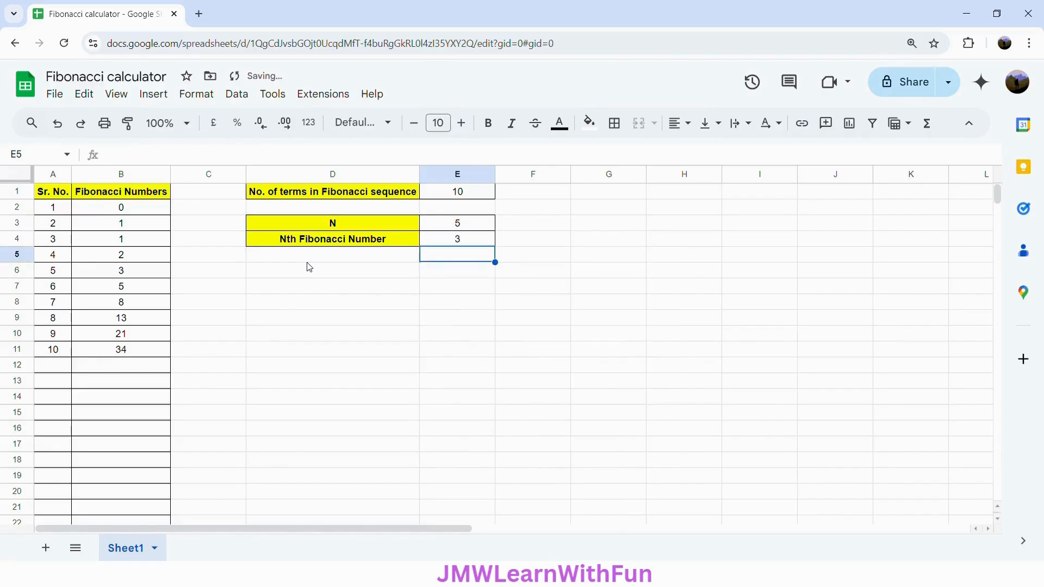
# - Compare the result in E4 with the fifth term in row 6 and test the lookup with N in E3 as 6
pyautogui.click(476, 230)
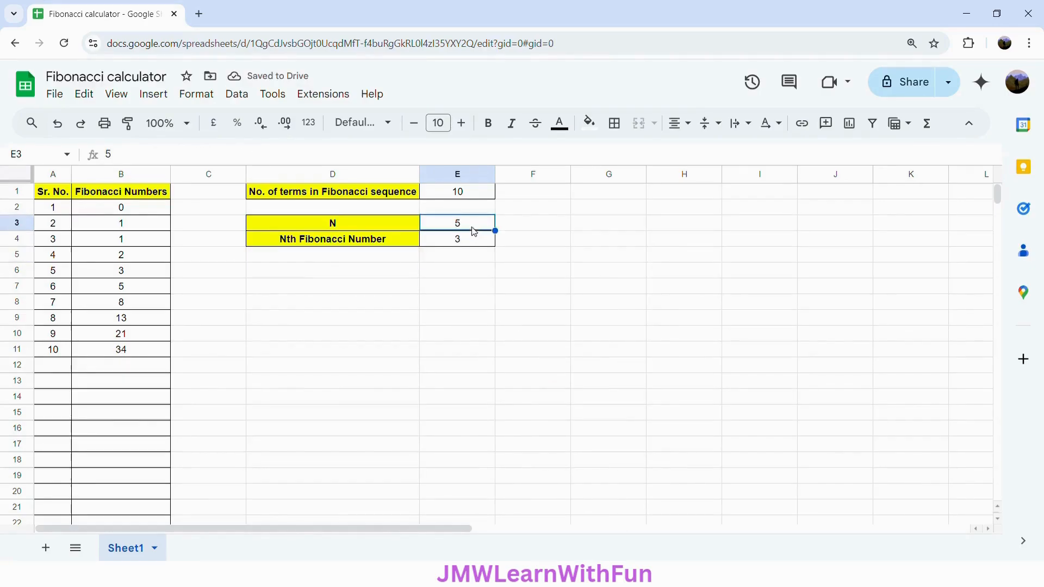
pyautogui.click(466, 242)
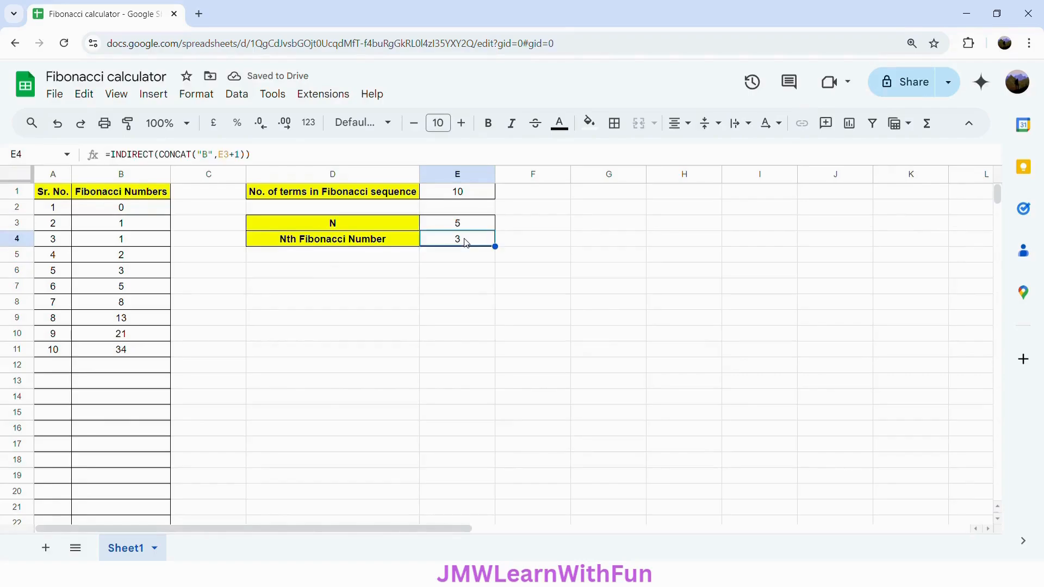
pyautogui.click(50, 271)
pyautogui.click(117, 274)
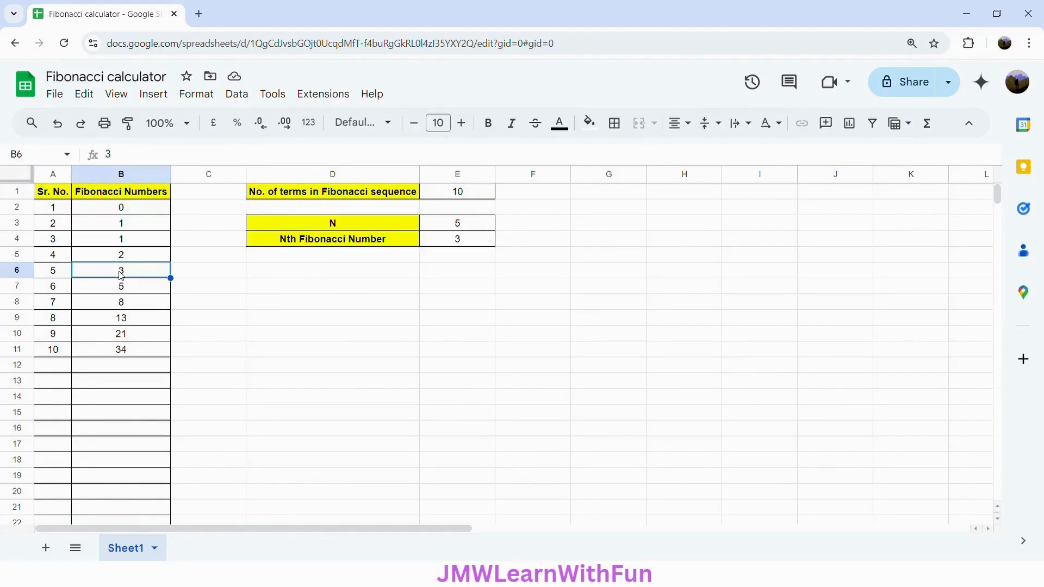
pyautogui.click(474, 229)
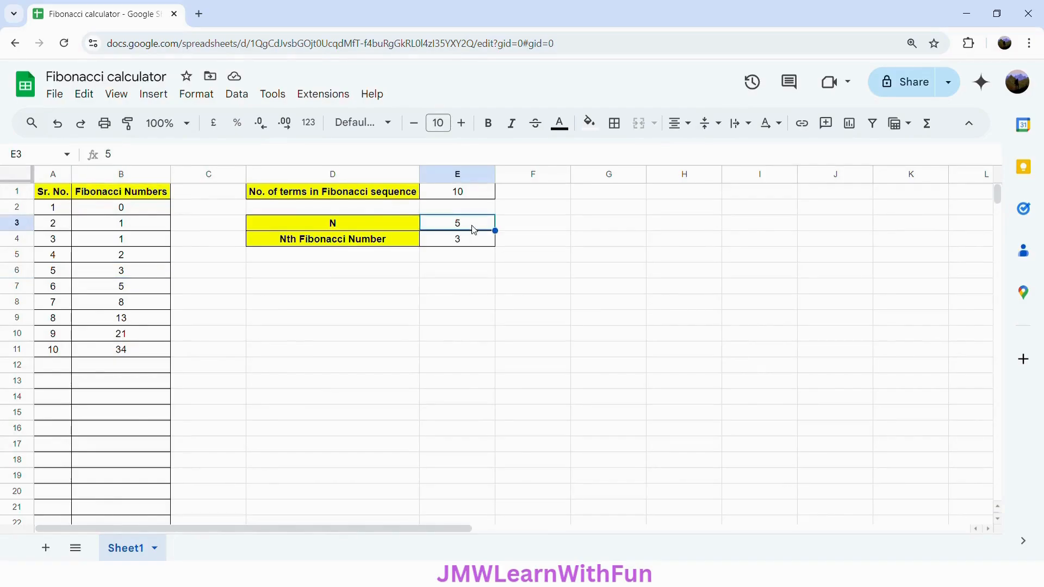
pyautogui.write('6')
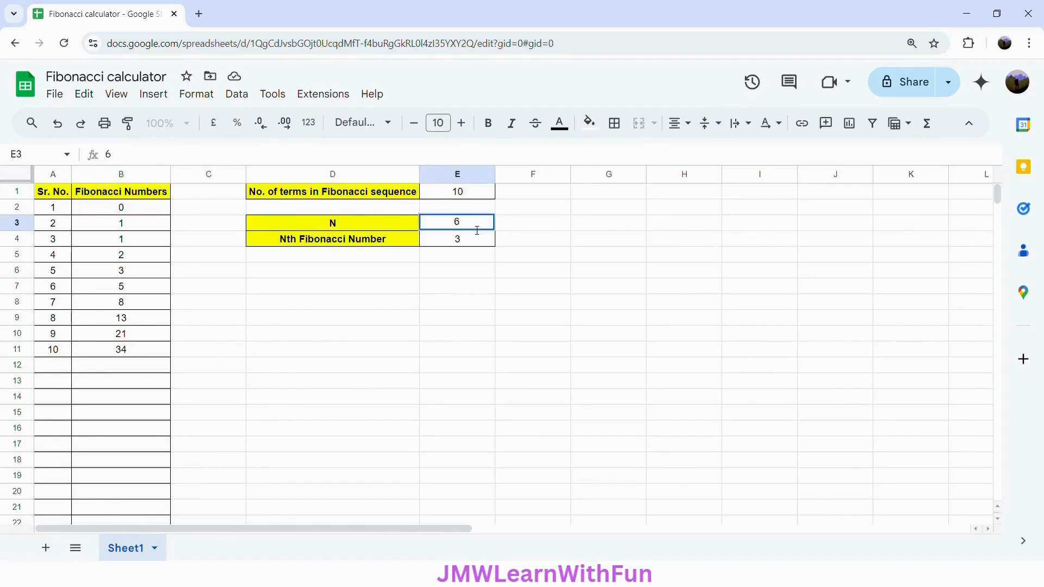
pyautogui.press('Return')
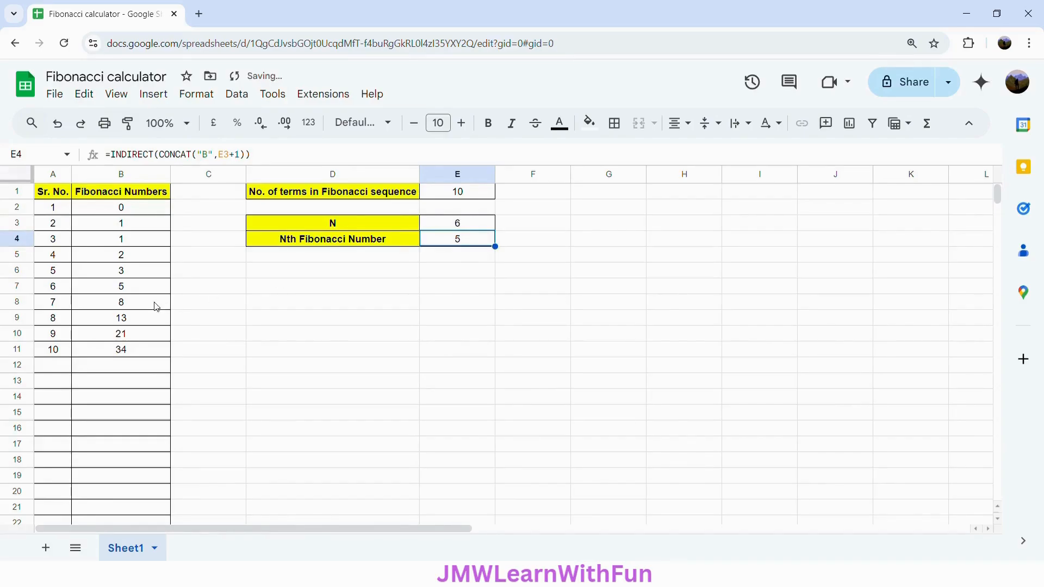
# - Replace N in E3 with 3 to test the lookup against the third term
pyautogui.doubleClick(472, 222)
pyautogui.write('3')
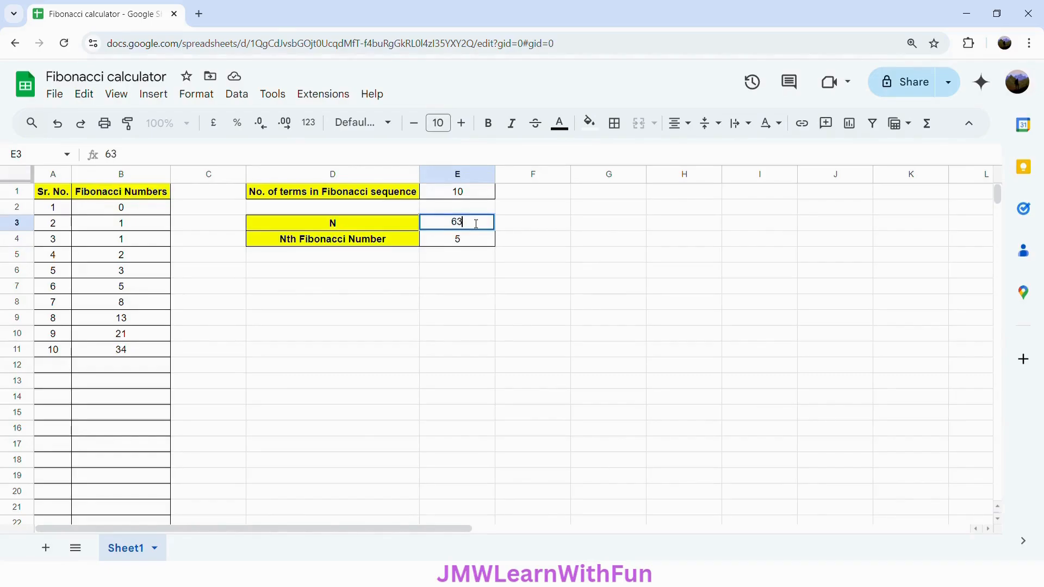
pyautogui.press('BackSpace')
pyautogui.press('BackSpace')
pyautogui.write('3')
pyautogui.press('Return')
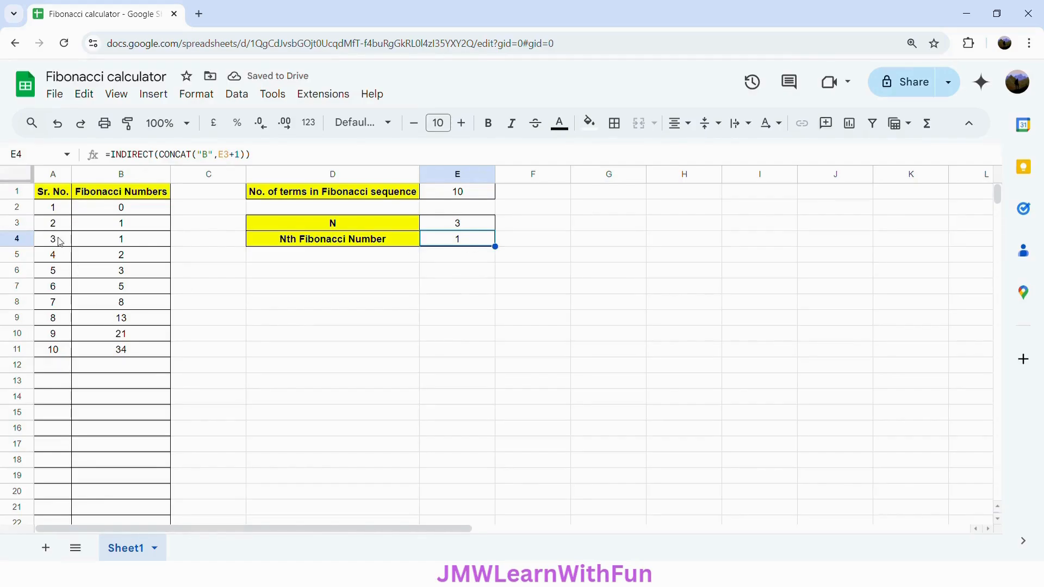
# - Set N in E3 to 9 and review the formulas in B2 and E4
pyautogui.click(484, 227)
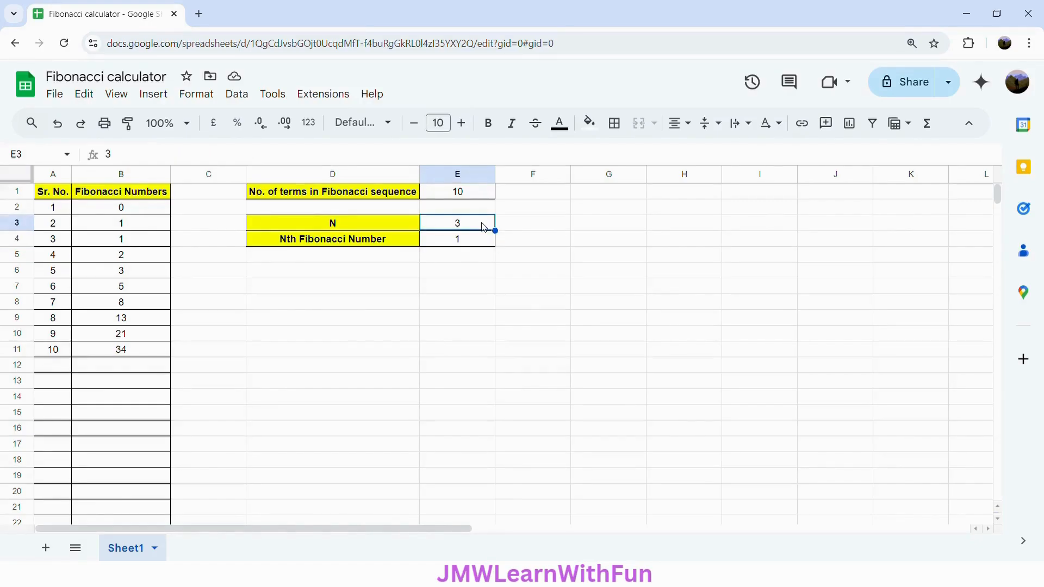
pyautogui.write('9')
pyautogui.press('Return')
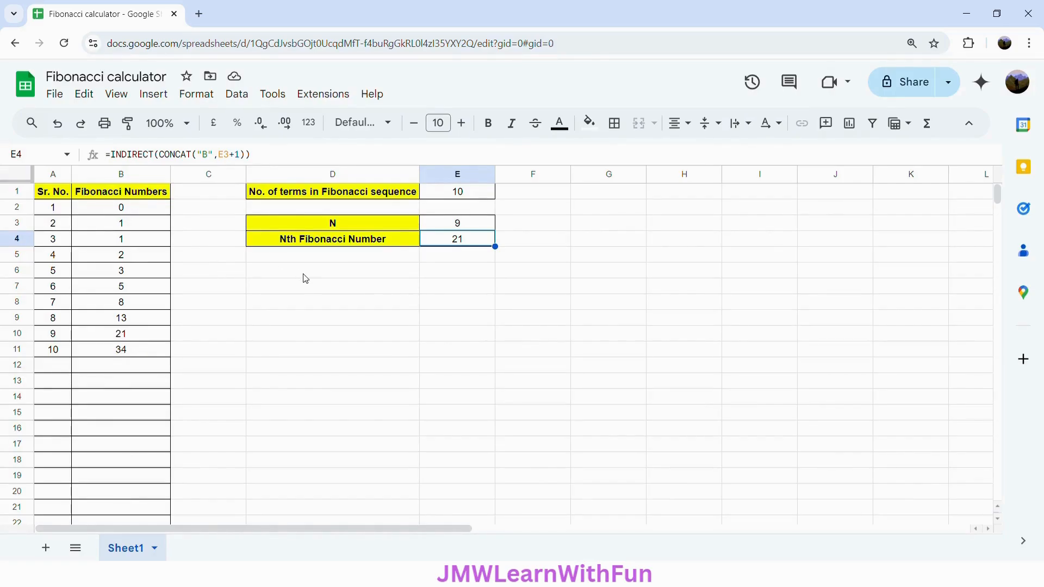
pyautogui.click(110, 212)
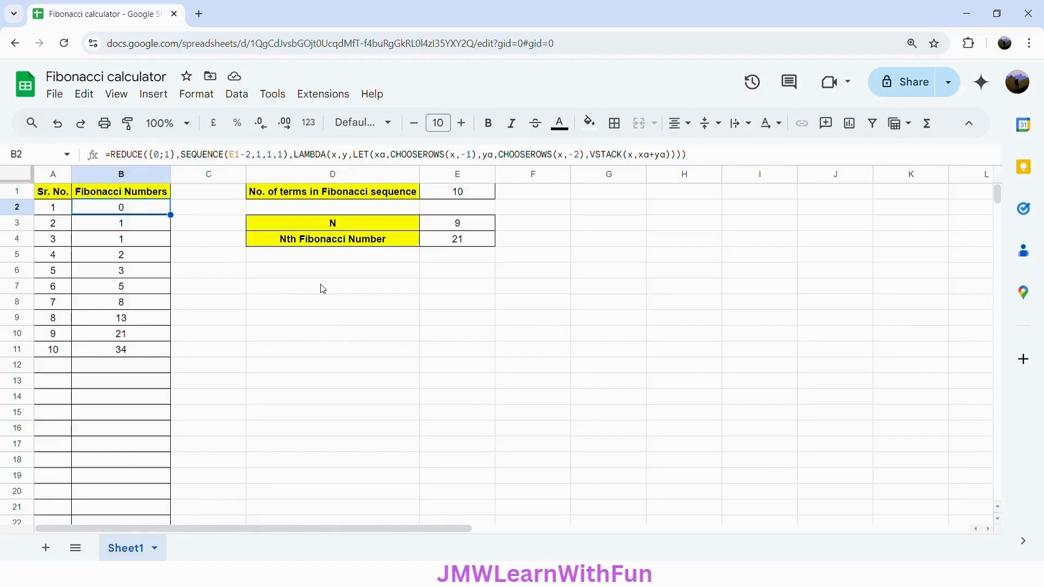
pyautogui.click(464, 247)
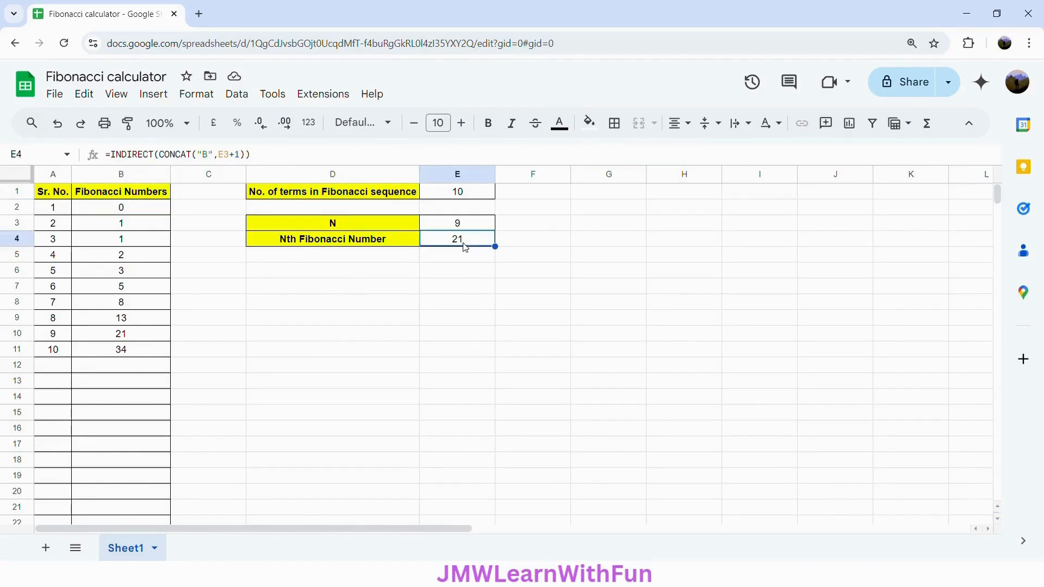